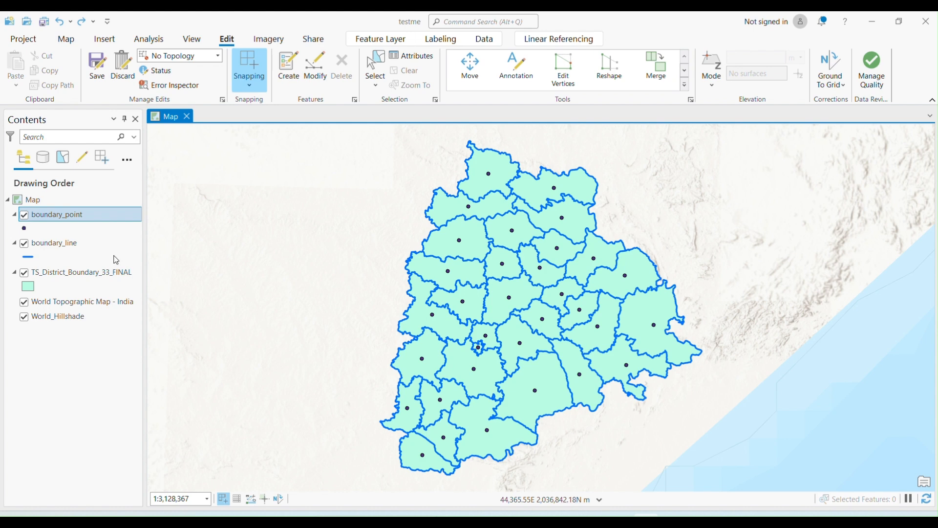
# Step: Hide the boundary_point and boundary_line layers on the map
pyautogui.click(24, 215)
pyautogui.click(26, 245)
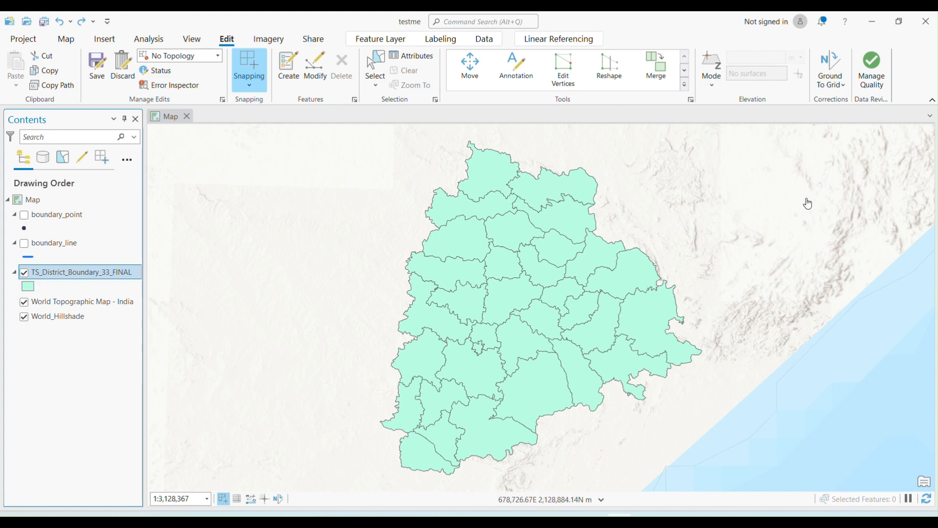
# Step: Set the transparency of the TS_District_Boundary_33_FINAL layer to 50%
pyautogui.scroll(5, 637, 275)
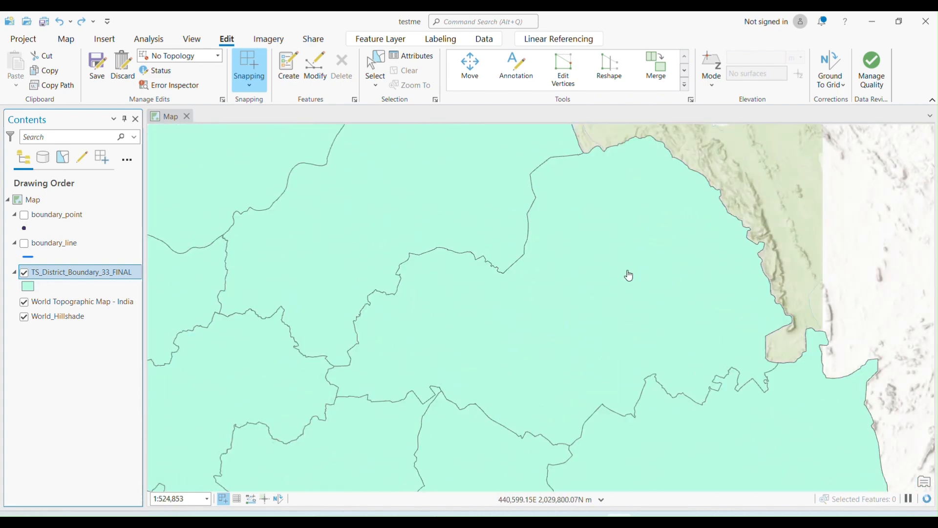
pyautogui.moveTo(503, 268); pyautogui.dragTo(770, 311)
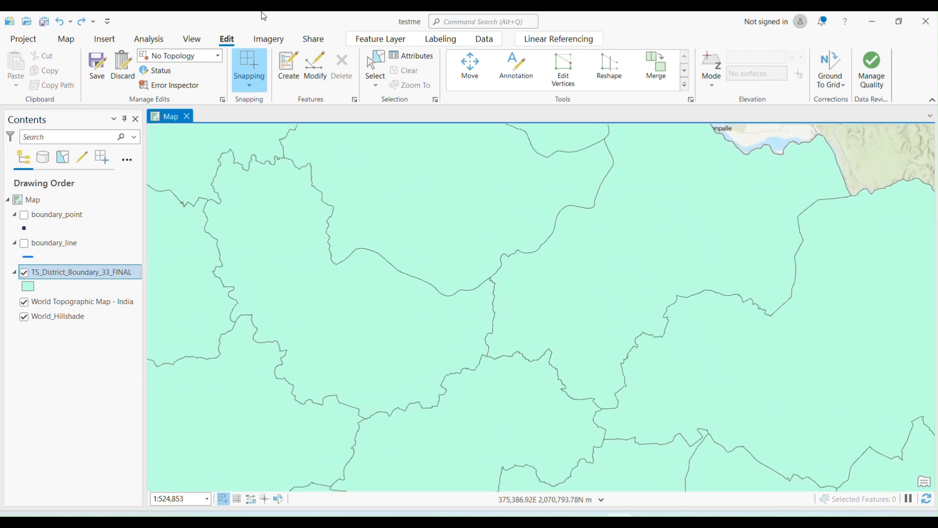
pyautogui.moveTo(720, 215); pyautogui.dragTo(674, 331)
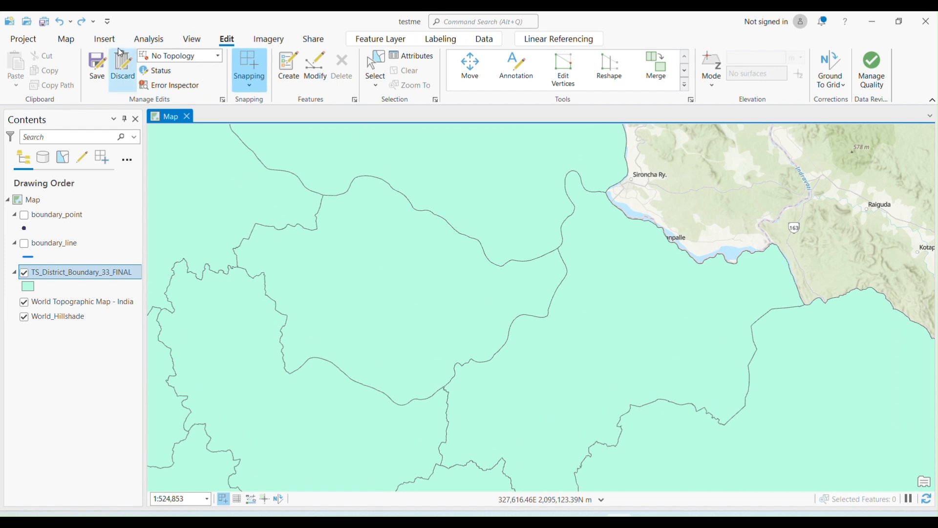
pyautogui.click(66, 40)
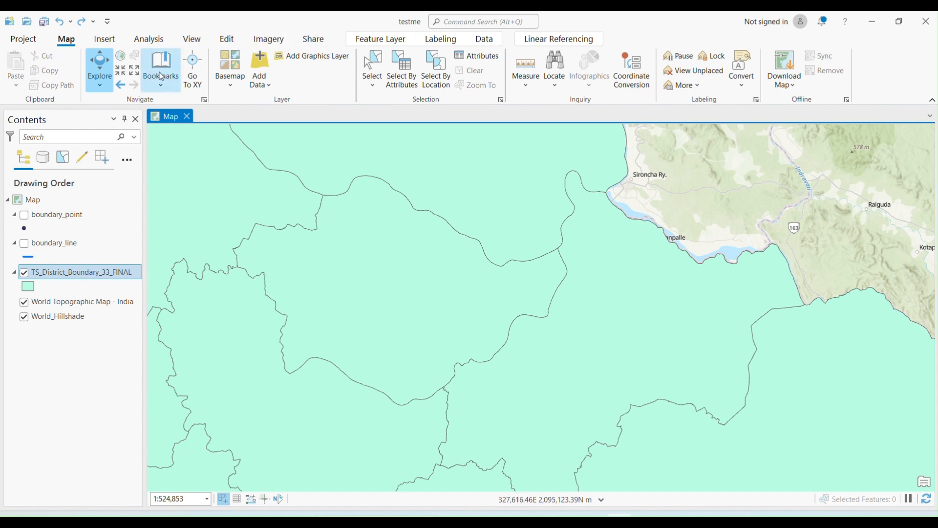
pyautogui.click(196, 40)
pyautogui.click(148, 41)
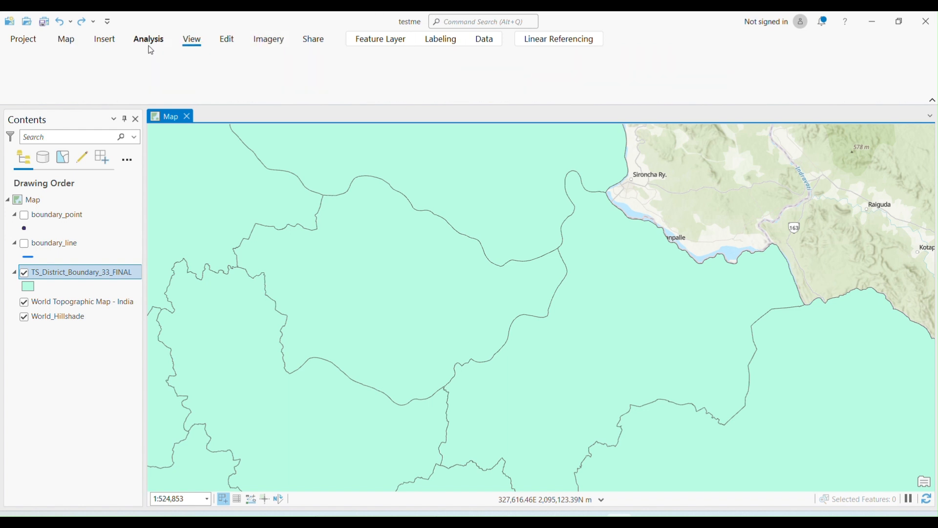
pyautogui.click(374, 40)
pyautogui.click(247, 60)
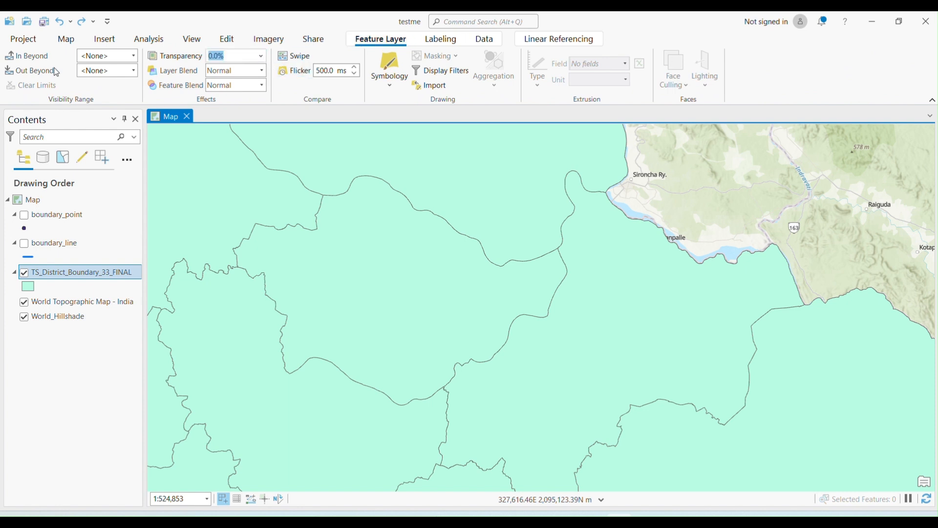
pyautogui.write('50')
pyautogui.press('Return')
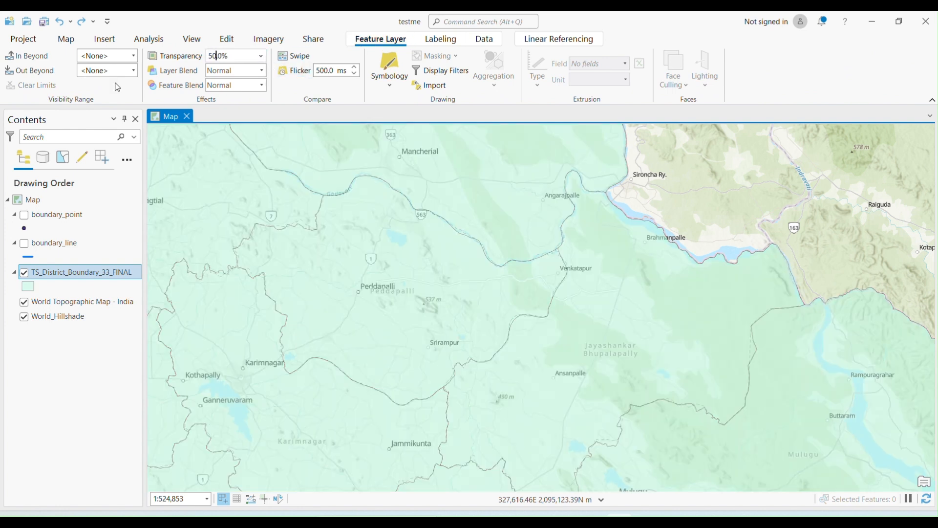
# Step: Try 70% transparency on the TS_District_Boundary_33_FINAL layer and settle on 40%
pyautogui.scroll(4, 782, 215)
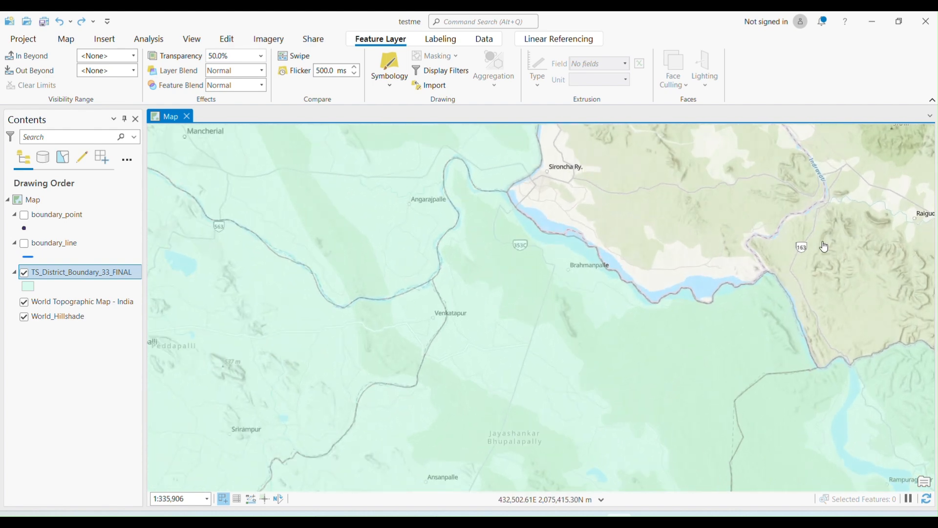
pyautogui.scroll(3, 578, 303)
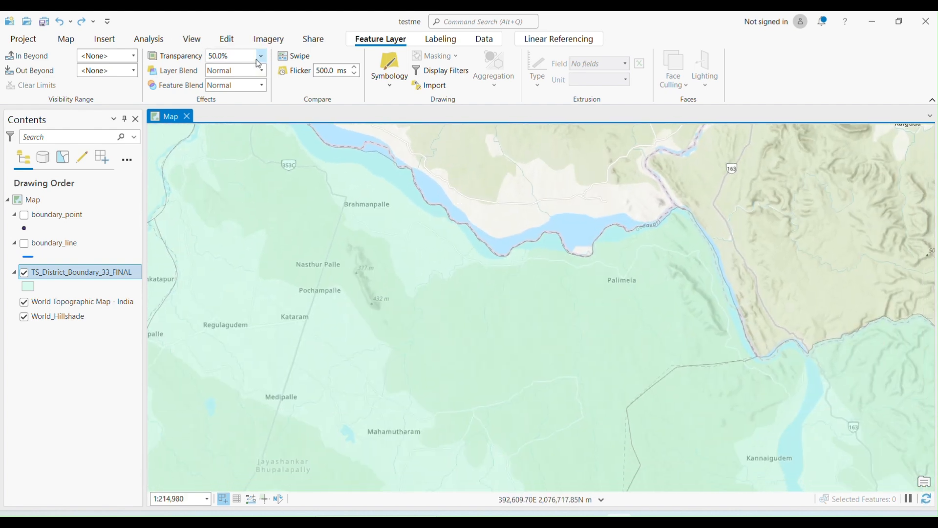
pyautogui.click(226, 57)
pyautogui.write('70')
pyautogui.press('Return')
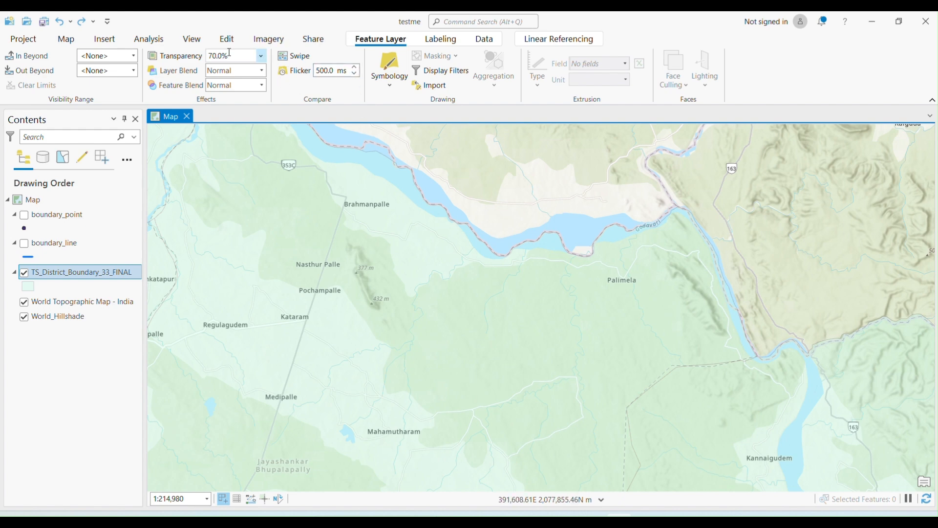
pyautogui.moveTo(226, 56); pyautogui.dragTo(197, 59)
pyautogui.write('4')
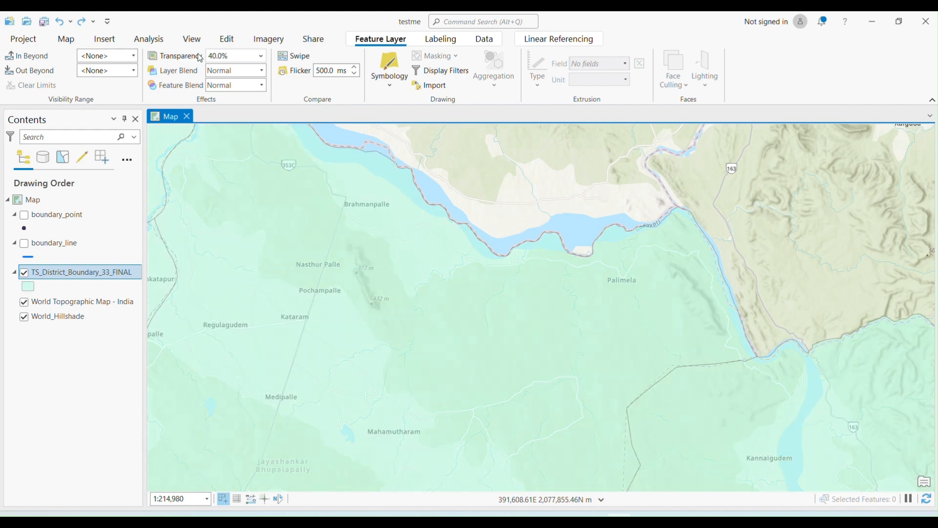
# Step: Examine the district boundary along the Pranahita River and the full gallery of feature editing tools
pyautogui.scroll(2, 550, 188)
pyautogui.moveTo(473, 196); pyautogui.dragTo(717, 292)
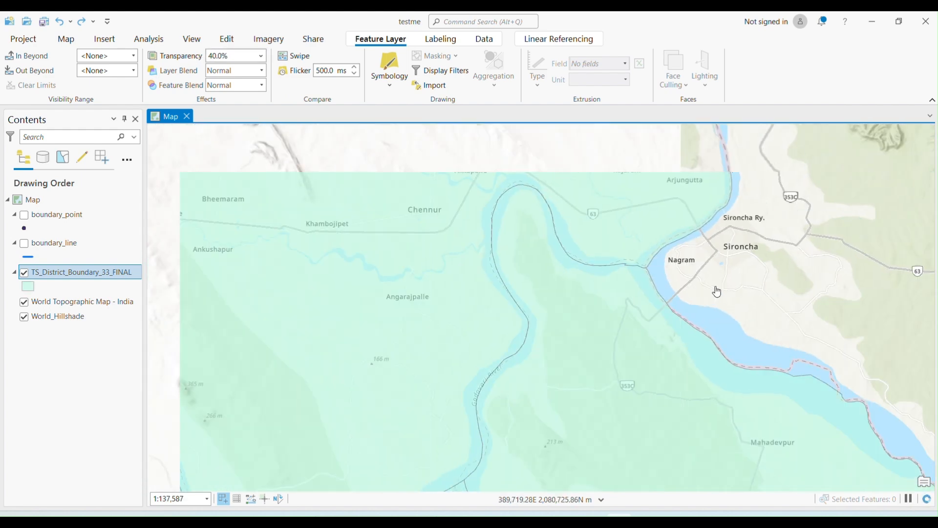
pyautogui.moveTo(708, 186); pyautogui.dragTo(504, 445)
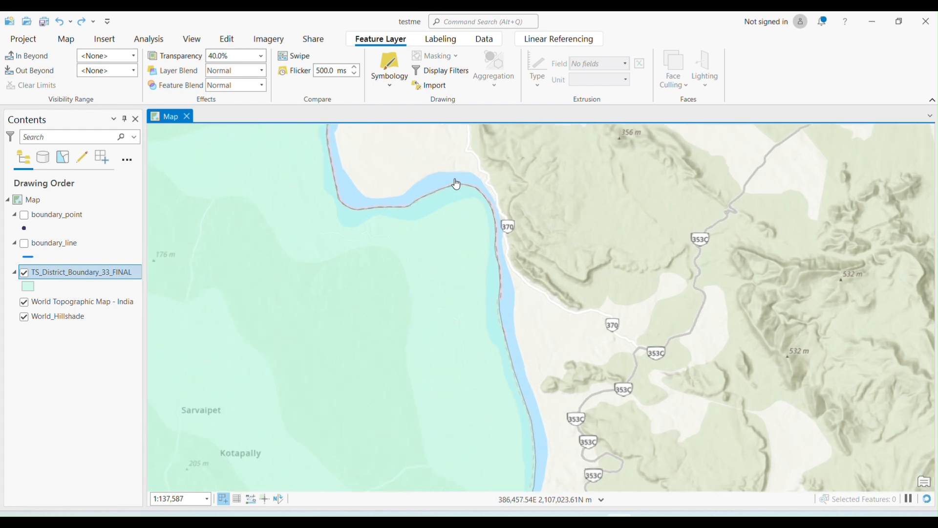
pyautogui.scroll(2, 645, 294)
pyautogui.scroll(2, 555, 304)
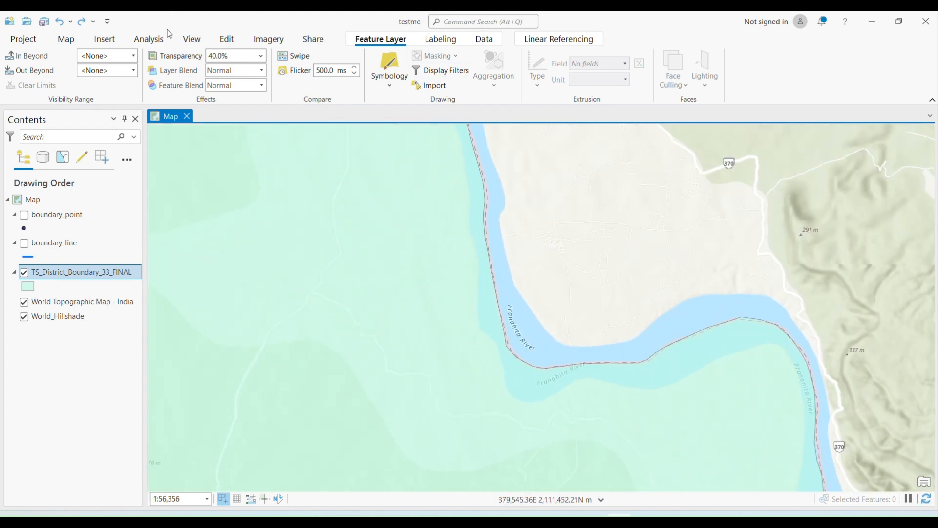
pyautogui.click(63, 39)
pyautogui.click(228, 39)
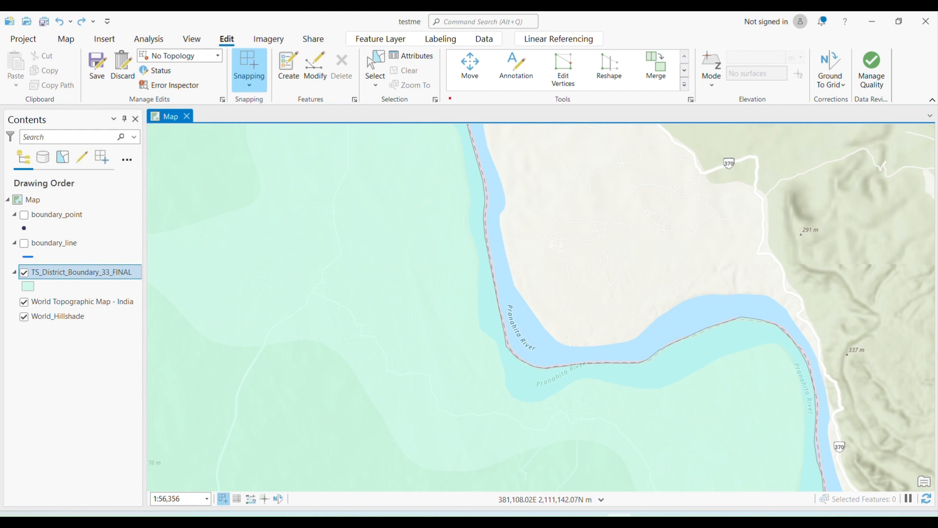
pyautogui.moveTo(457, 101)
pyautogui.mouseDown()
pyautogui.moveTo(707, 79)
pyautogui.moveTo(572, 17)
pyautogui.moveTo(432, 52)
pyautogui.moveTo(444, 112)
pyautogui.moveTo(480, 106)
pyautogui.mouseUp()
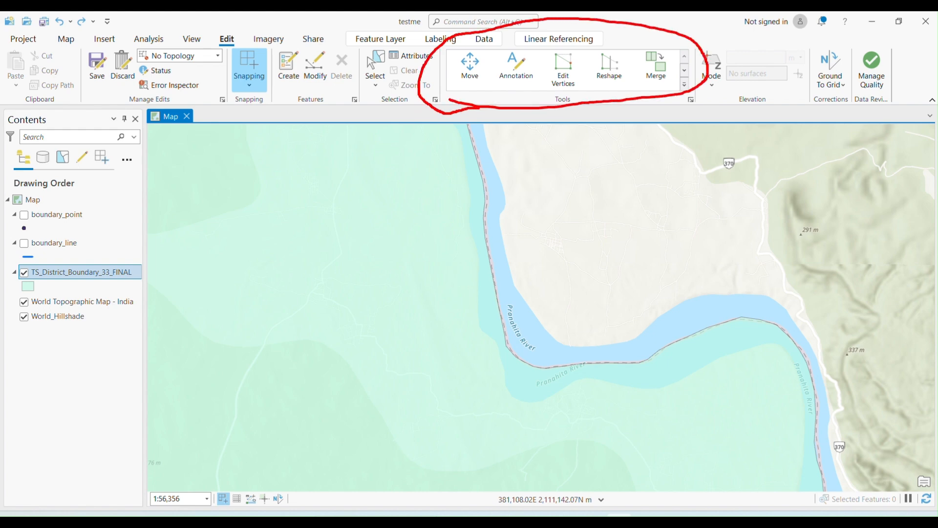
pyautogui.click(685, 85)
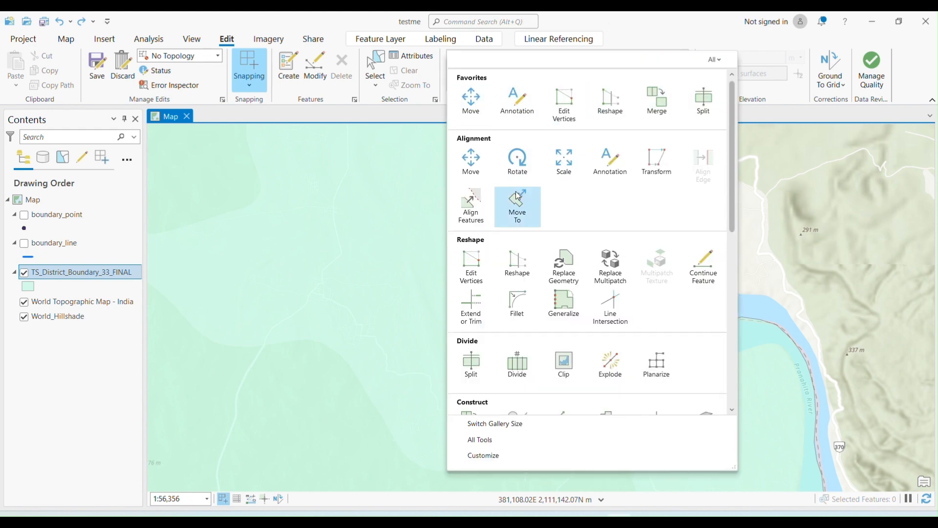
pyautogui.scroll(-5, 503, 186)
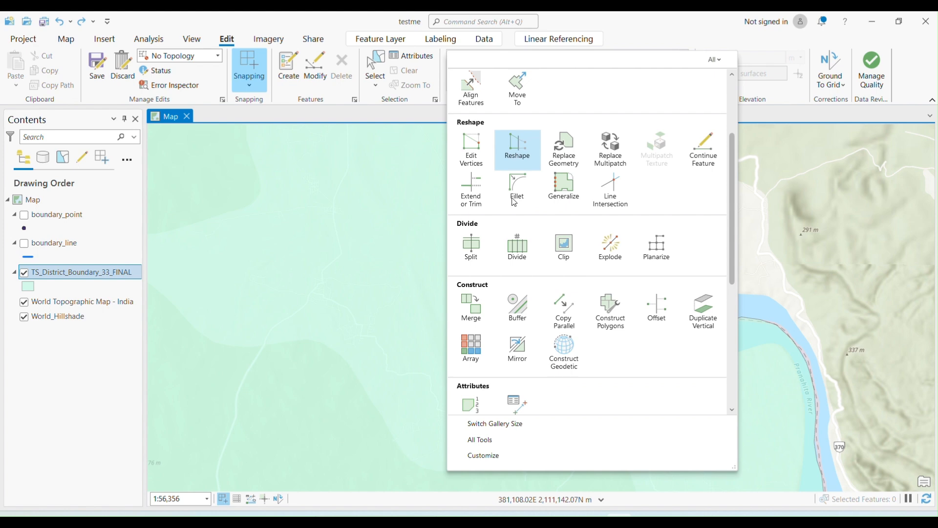
pyautogui.scroll(-6, 514, 203)
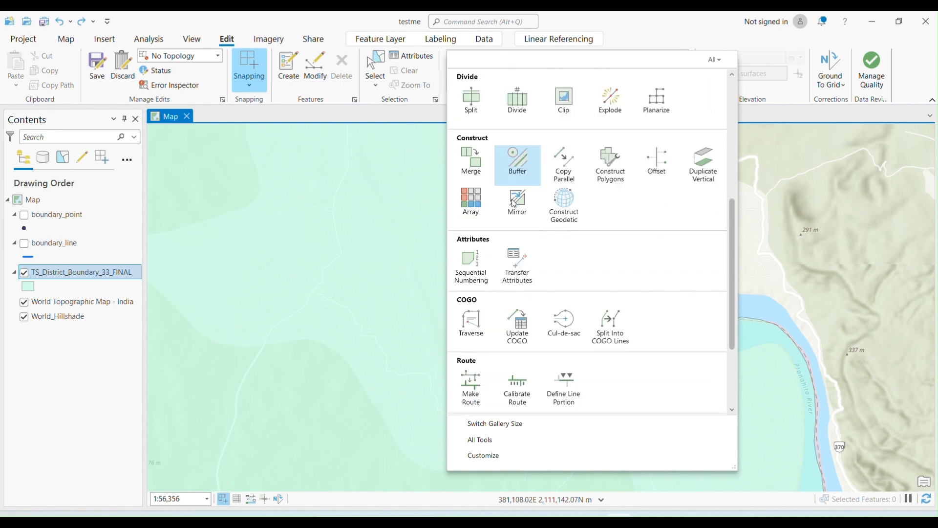
pyautogui.scroll(11, 514, 202)
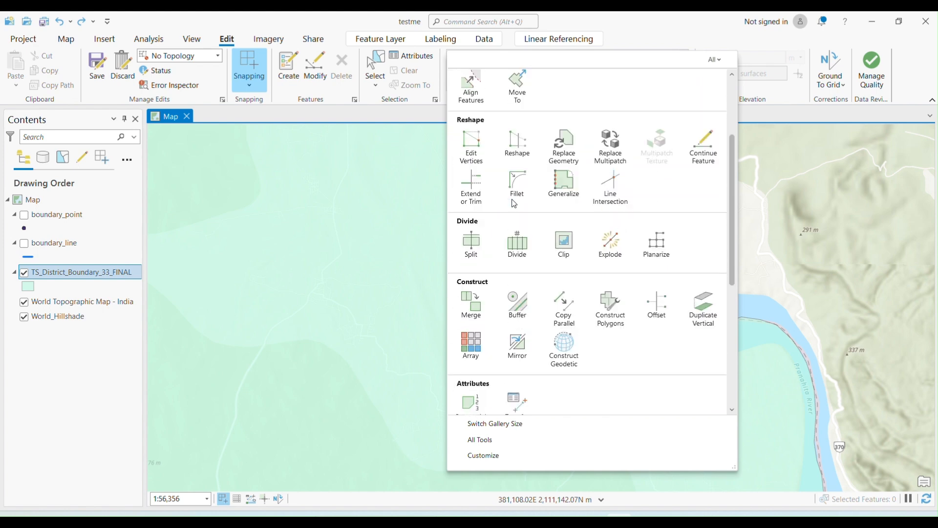
pyautogui.click(593, 16)
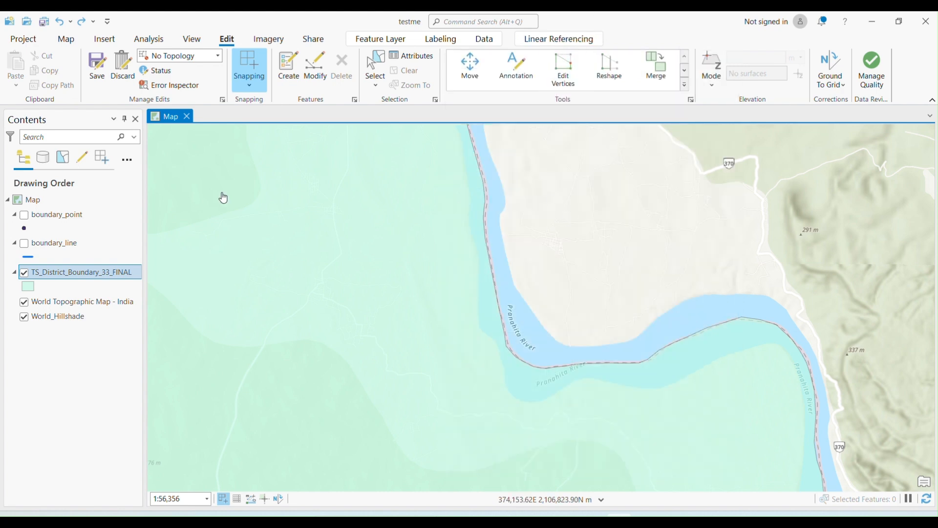
# Step: Select the district polygon west of the Pranahita River and start editing its vertices
pyautogui.click(386, 78)
pyautogui.click(400, 276)
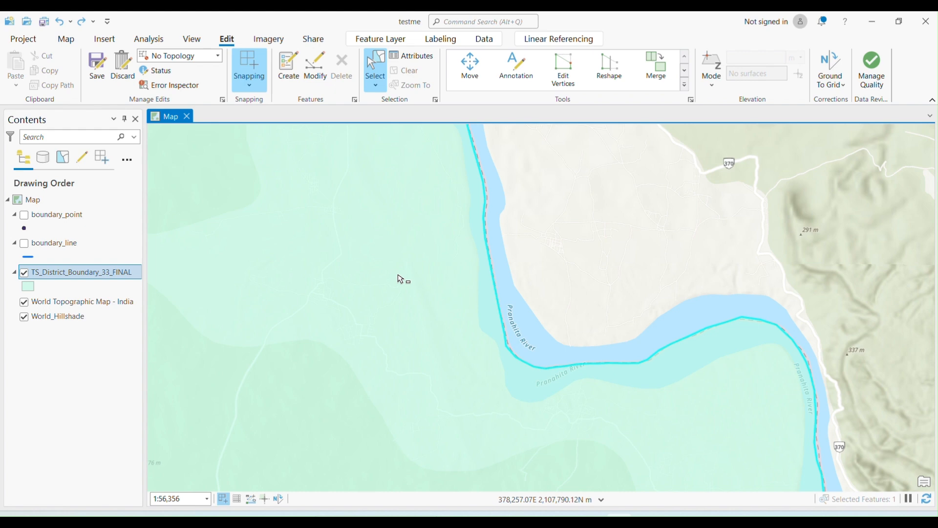
pyautogui.click(569, 74)
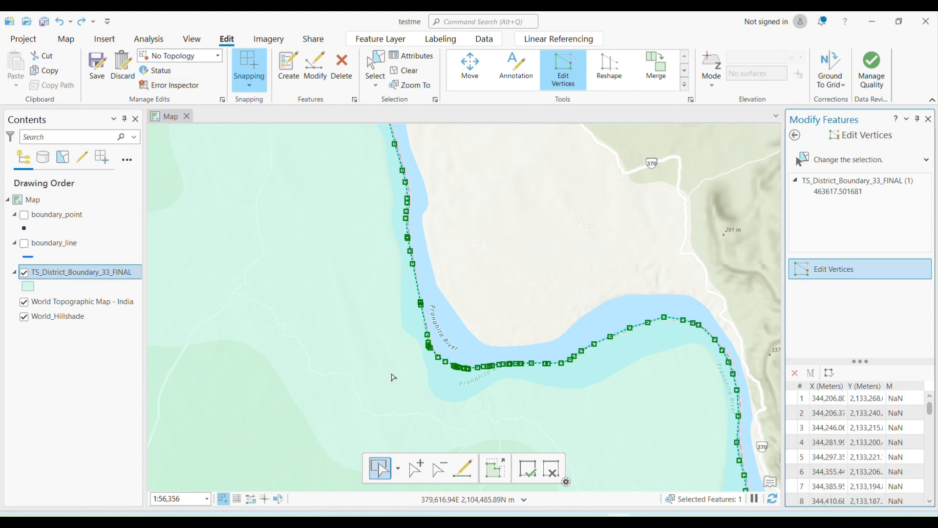
# Step: Delete the polygon's vertices along the curved part of the boundary at the Pranahita River bend near Kalmalpet
pyautogui.scroll(3, 433, 403)
pyautogui.scroll(1, 564, 239)
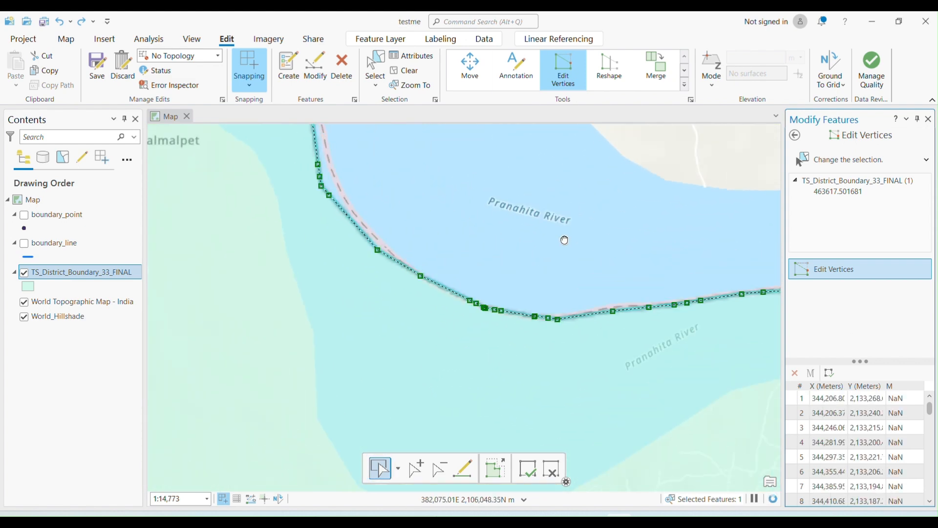
pyautogui.press('d')
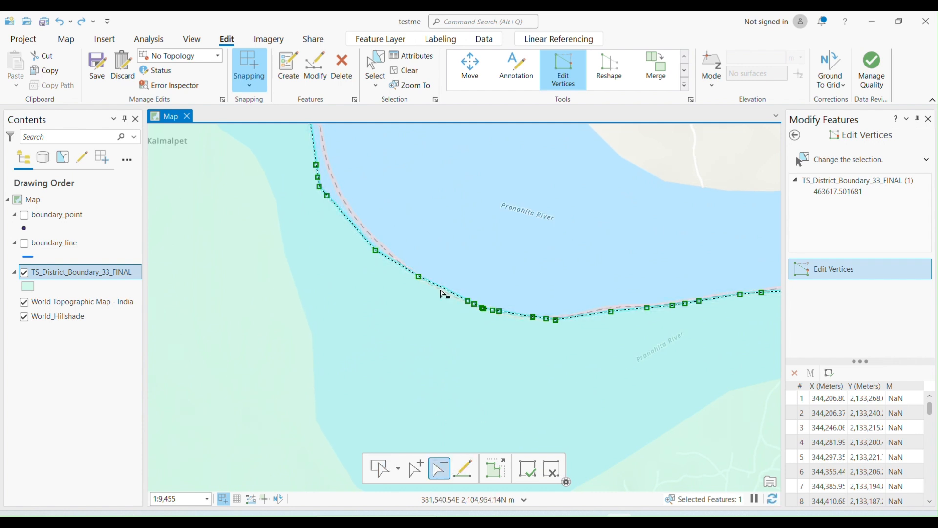
pyautogui.click(375, 250)
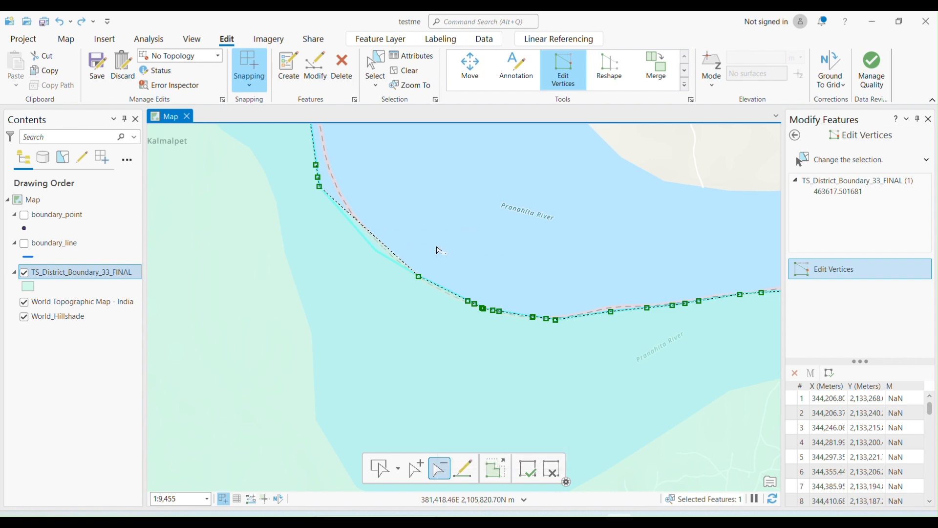
pyautogui.click(428, 277)
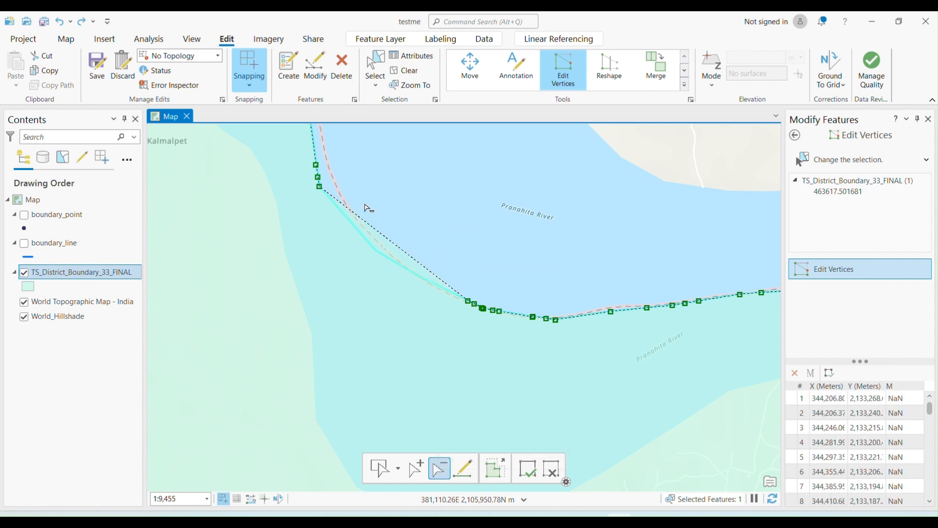
pyautogui.click(329, 189)
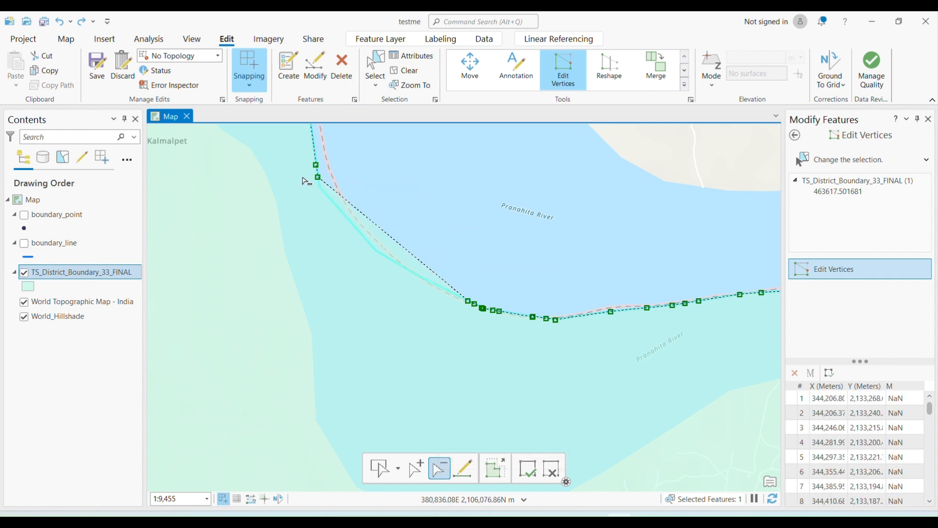
pyautogui.moveTo(304, 172); pyautogui.dragTo(361, 201)
pyautogui.moveTo(298, 153); pyautogui.dragTo(429, 231)
pyautogui.moveTo(417, 282); pyautogui.dragTo(565, 390)
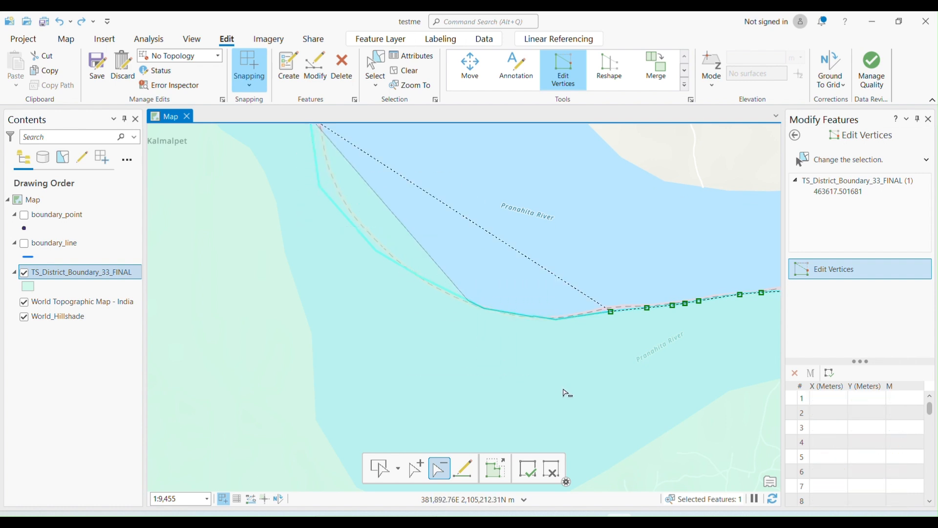
pyautogui.hotkey('ctrl', 'z')
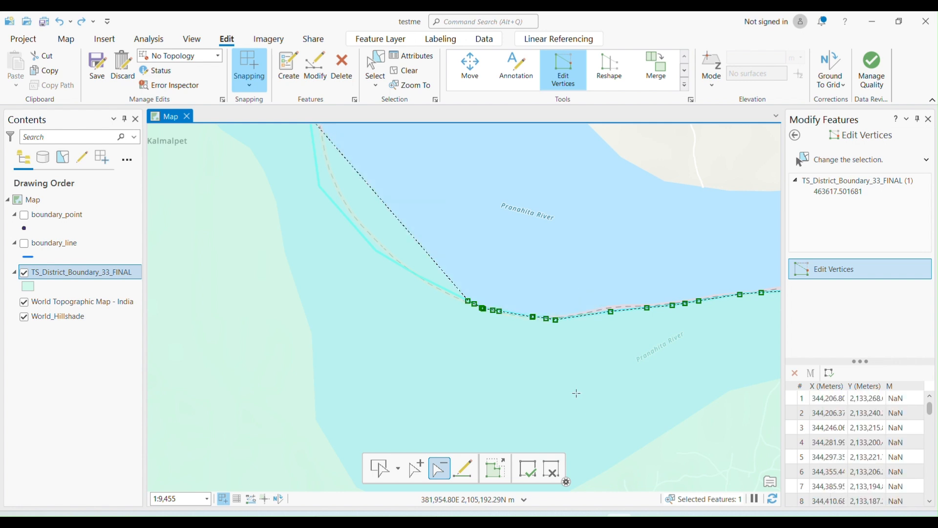
pyautogui.hotkey('ctrl', 'z')
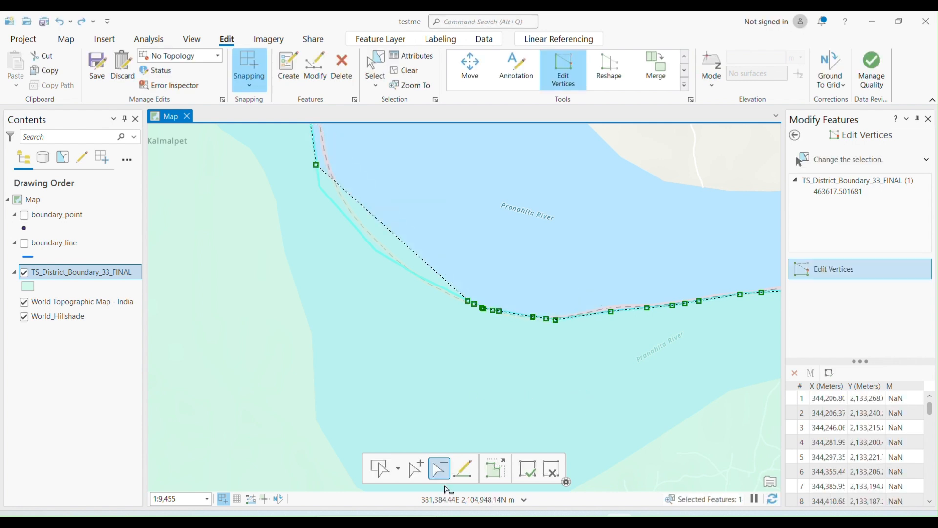
# Step: Add three vertices along the straightened boundary edge at the Pranahita River bend
pyautogui.click(416, 468)
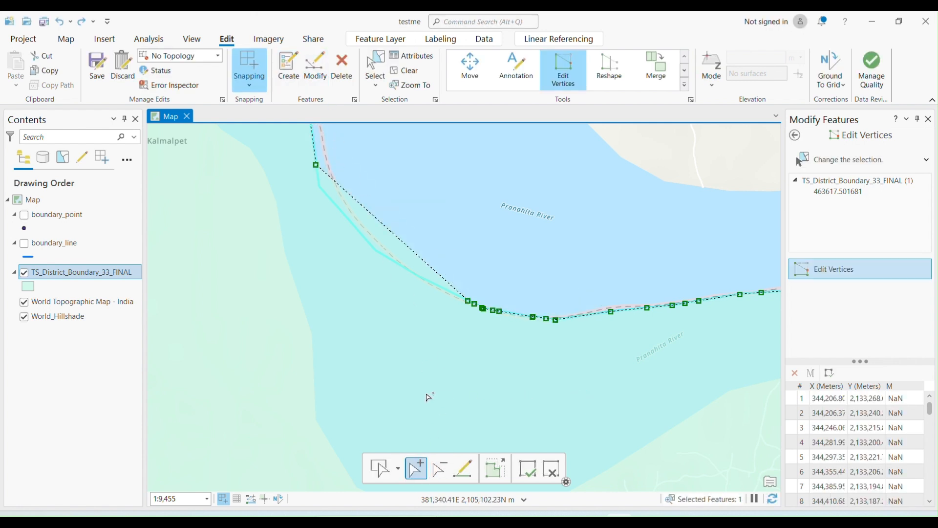
pyautogui.click(341, 187)
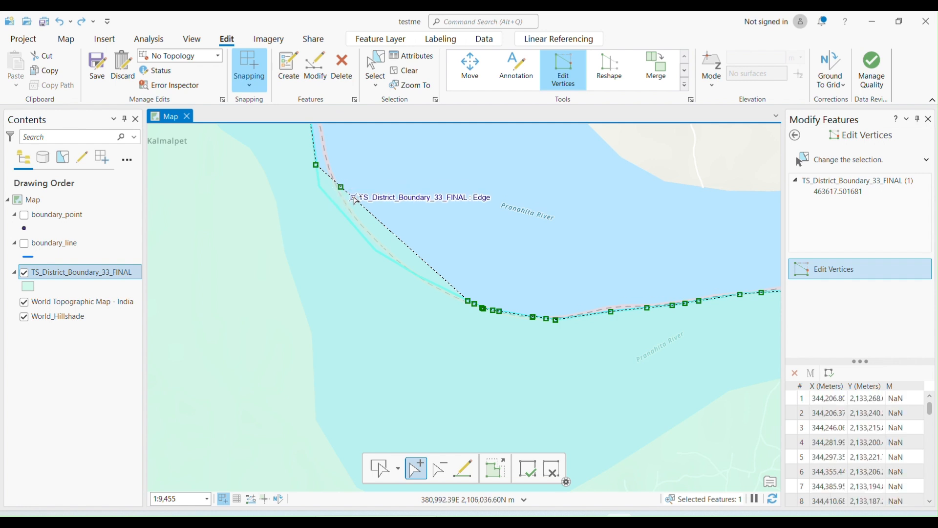
pyautogui.click(354, 198)
pyautogui.click(407, 246)
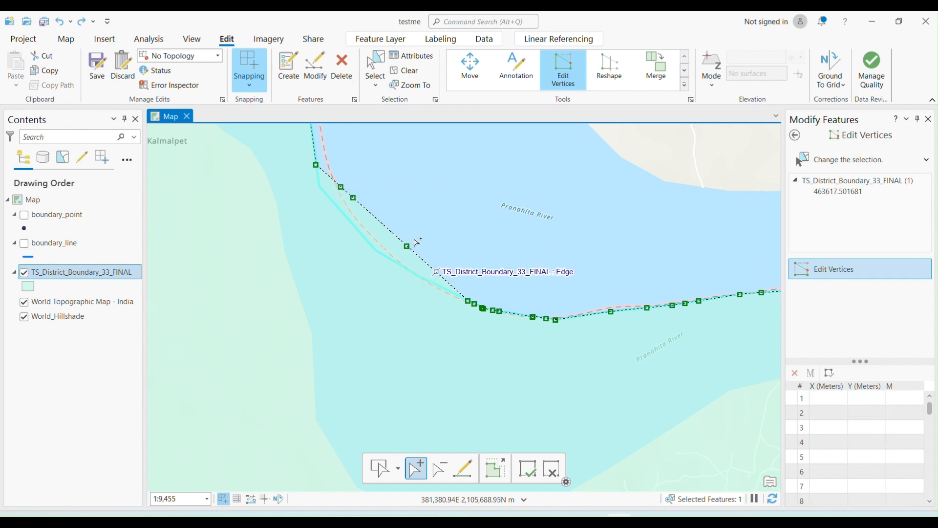
# Step: Add two more vertices along the straightened edge and move the added vertices outward to curve the boundary around the Pranahita River bend
pyautogui.click(437, 272)
pyautogui.click(371, 214)
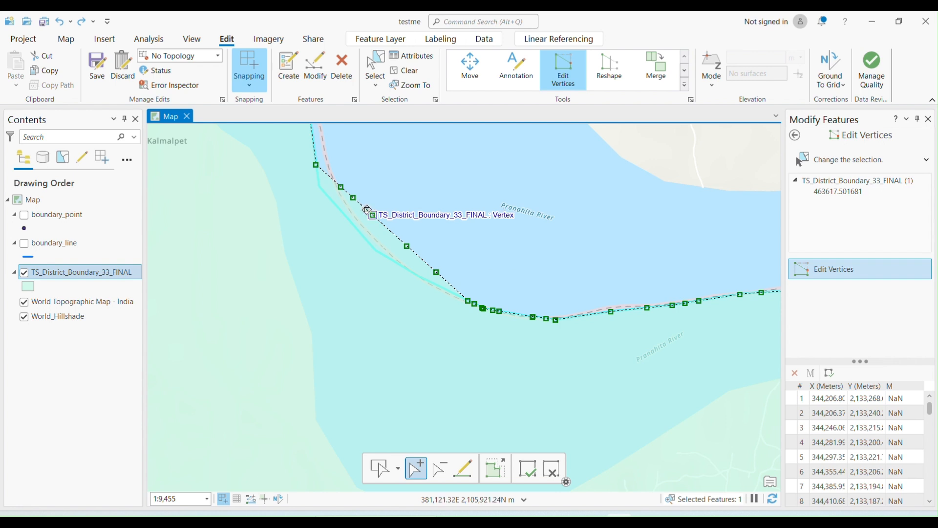
pyautogui.moveTo(341, 187); pyautogui.dragTo(423, 285)
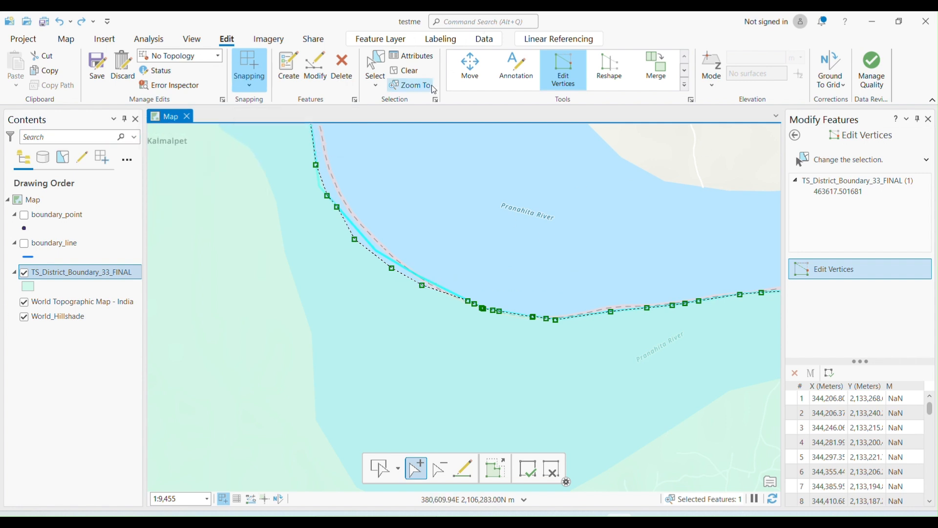
# Step: Switch snapping off and back on
pyautogui.click(255, 91)
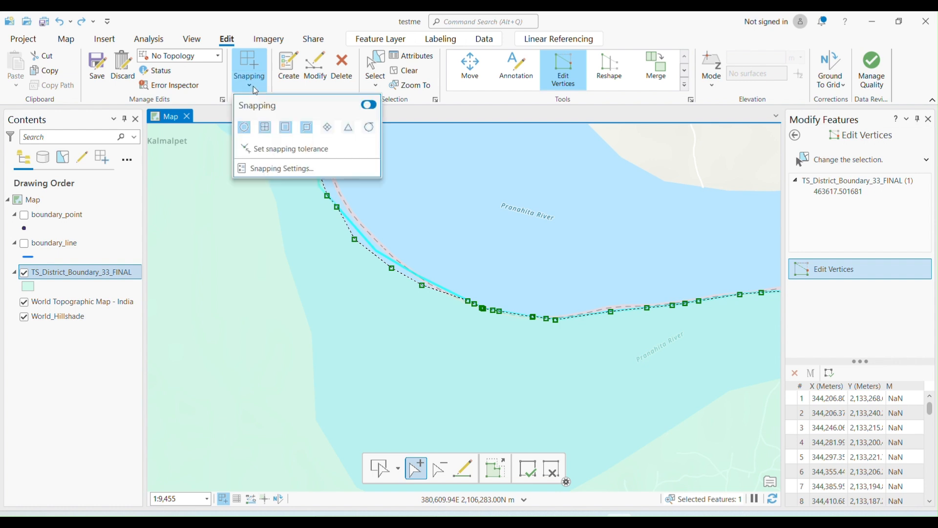
pyautogui.click(365, 107)
pyautogui.click(369, 105)
pyautogui.click(326, 16)
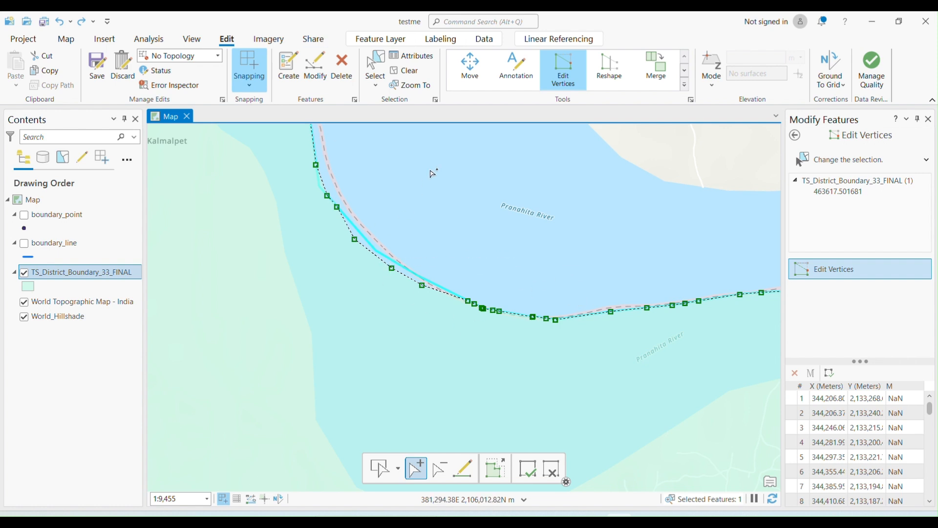
# Step: Finish the vertex edits on the district polygon beside the Pranahita River
pyautogui.moveTo(433, 171); pyautogui.dragTo(369, 282)
pyautogui.scroll(-1, 371, 286)
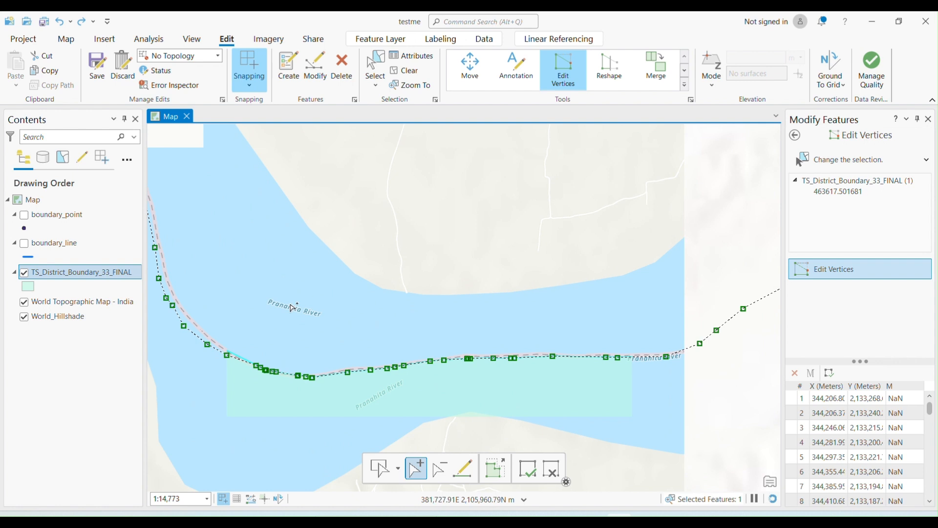
pyautogui.scroll(-1, 586, 196)
pyautogui.press('F2')
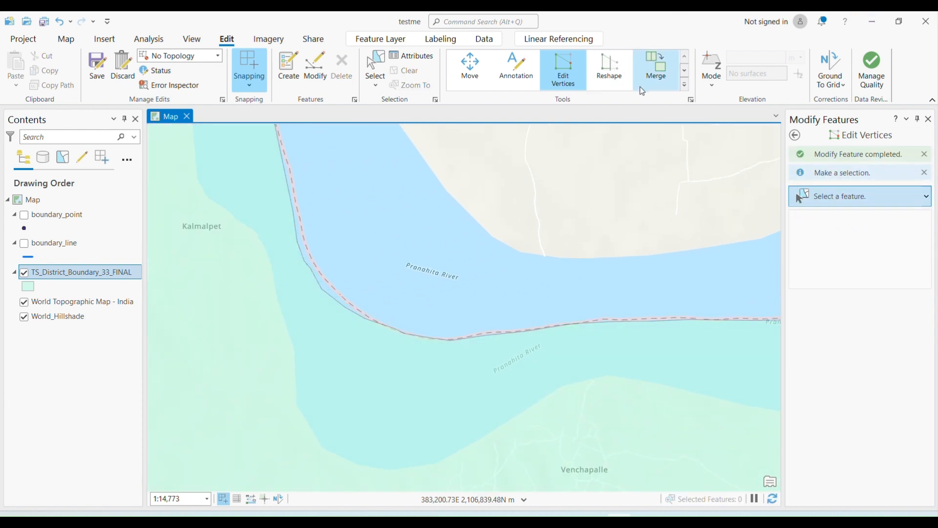
# Step: Select the district polygon north of Mancherial and start the Reshape tool at its southeastern corner near the Pranahita River
pyautogui.click(618, 84)
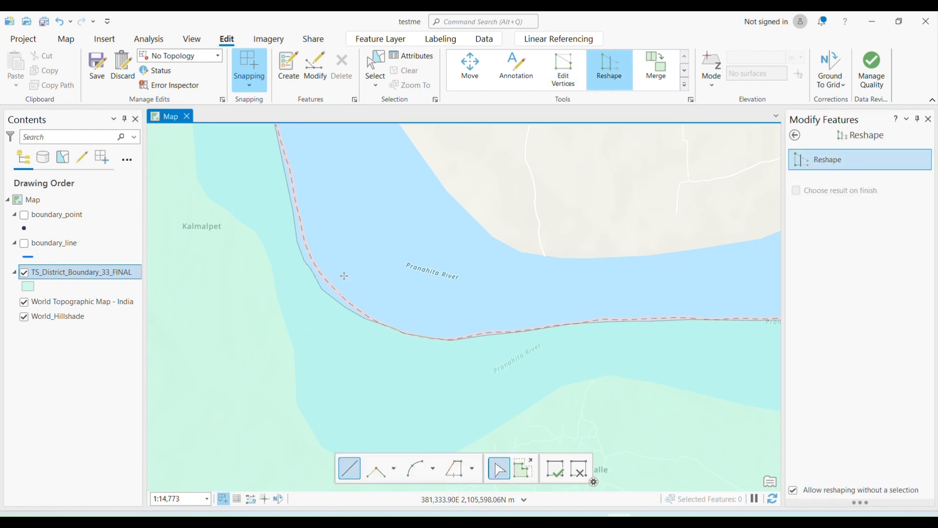
pyautogui.click(382, 57)
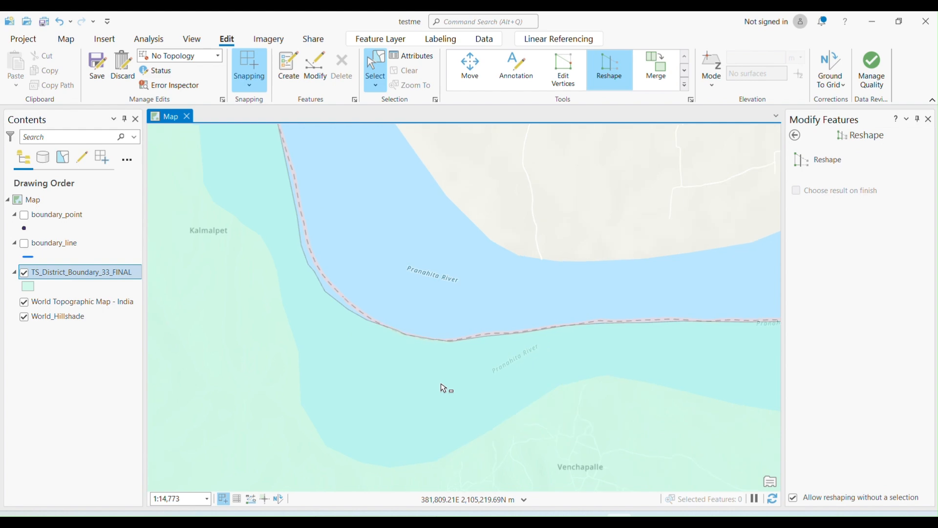
pyautogui.scroll(-3, 444, 389)
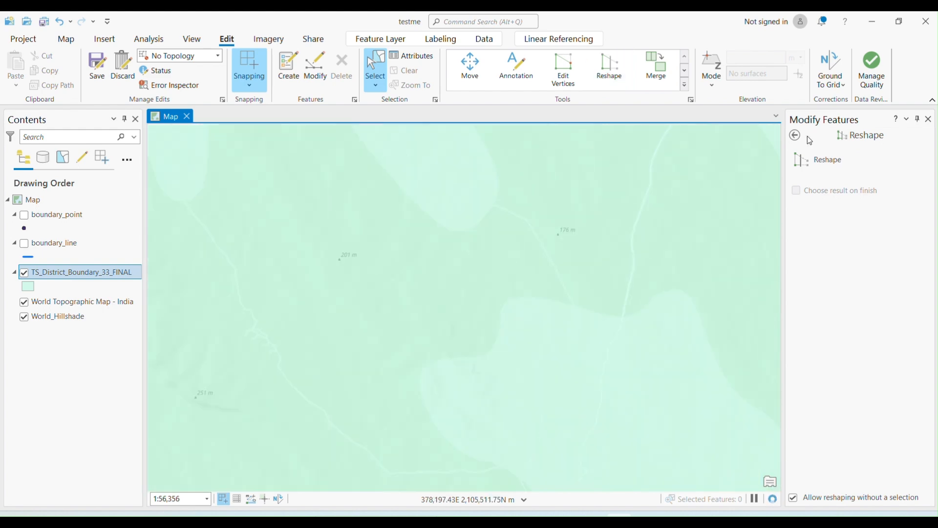
pyautogui.scroll(-5, 518, 324)
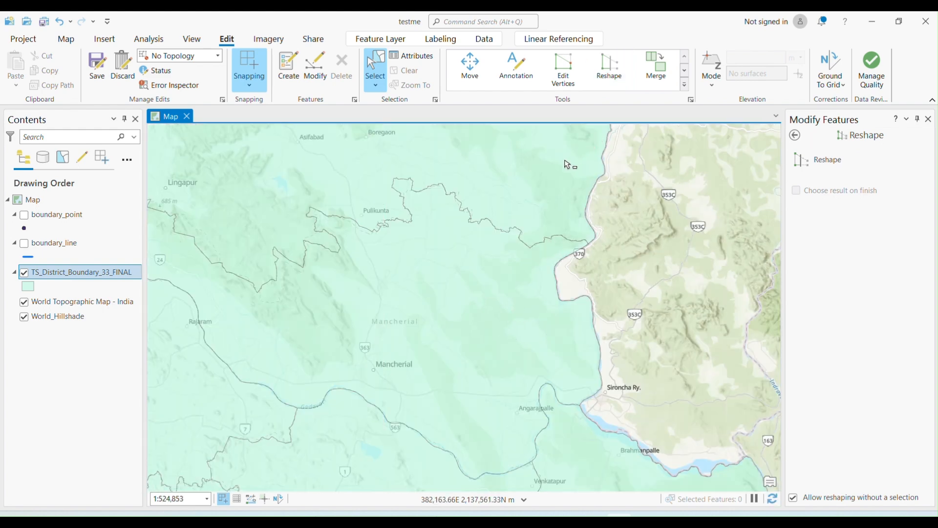
pyautogui.click(567, 165)
pyautogui.scroll(7, 567, 164)
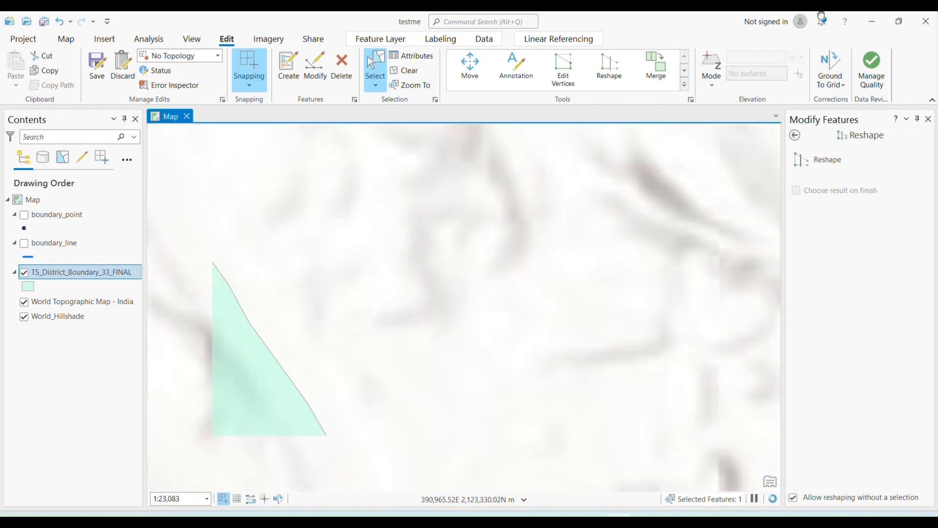
pyautogui.scroll(-2, 637, 155)
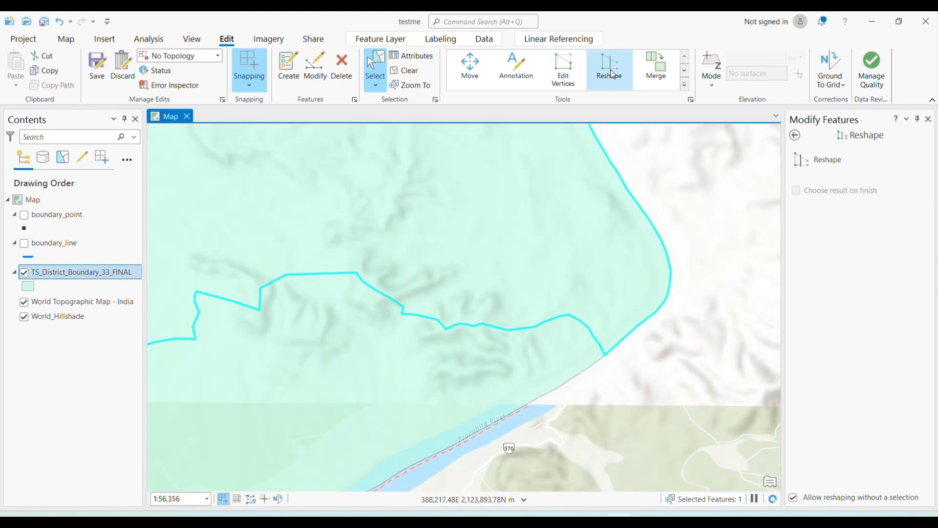
pyautogui.click(613, 74)
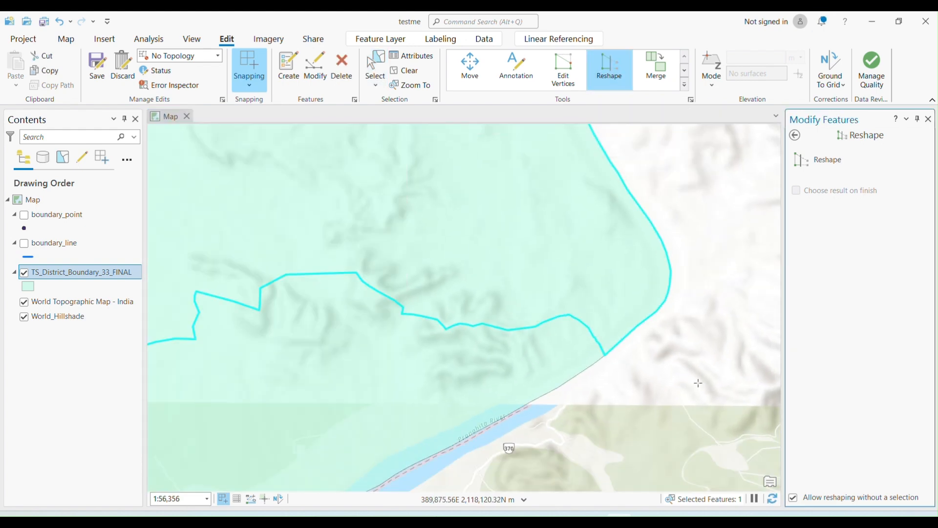
# Step: Reshape the selected district's southern boundary with a multi-segment line from the river-side corner westward to an existing boundary vertex
pyautogui.scroll(1, 648, 379)
pyautogui.scroll(1, 647, 378)
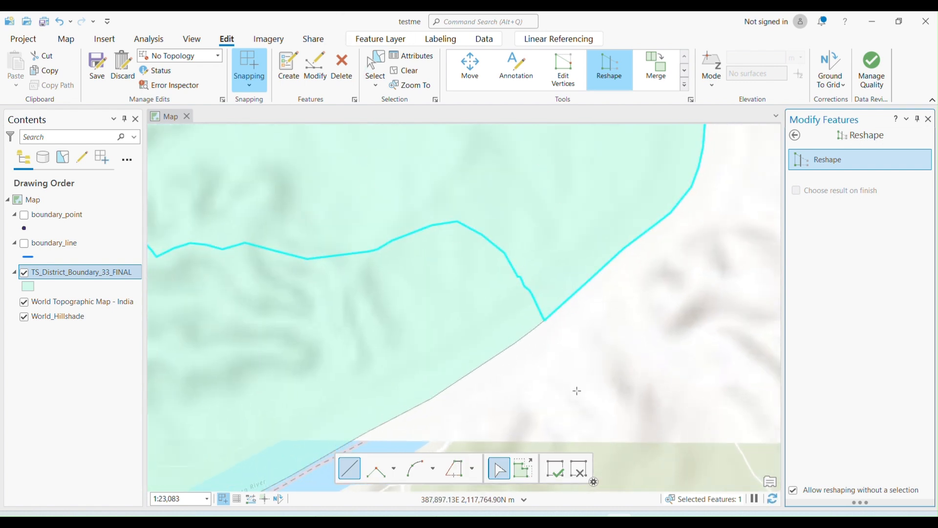
pyautogui.click(543, 319)
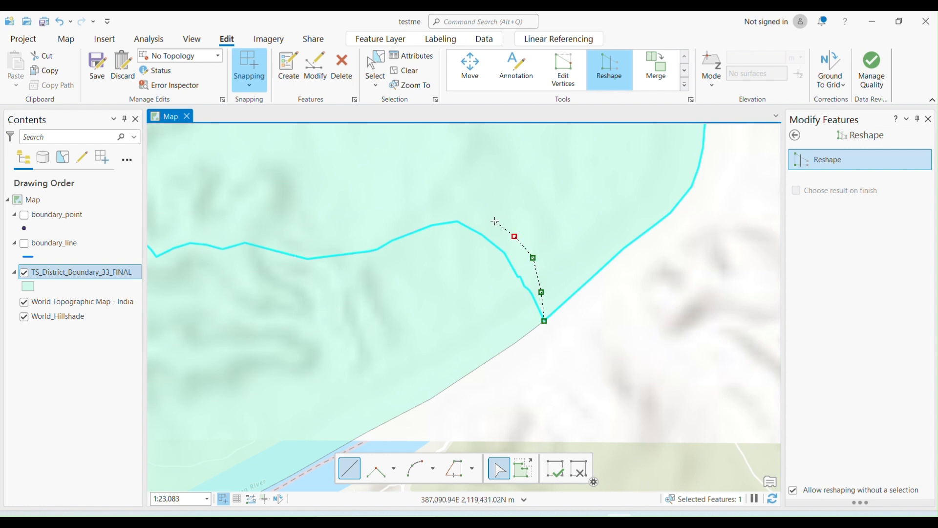
pyautogui.click(303, 233)
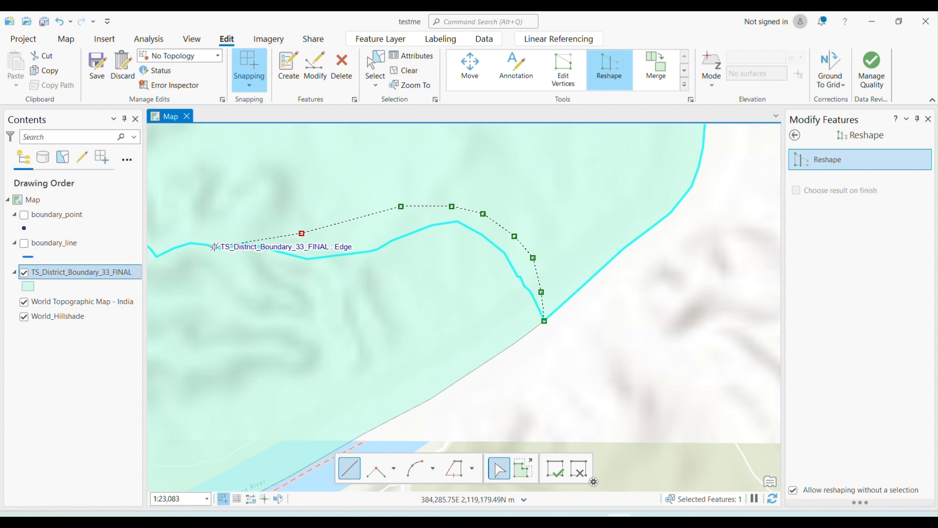
pyautogui.moveTo(234, 212)
pyautogui.mouseDown()
pyautogui.moveTo(262, 223)
pyautogui.moveTo(474, 230)
pyautogui.mouseUp()
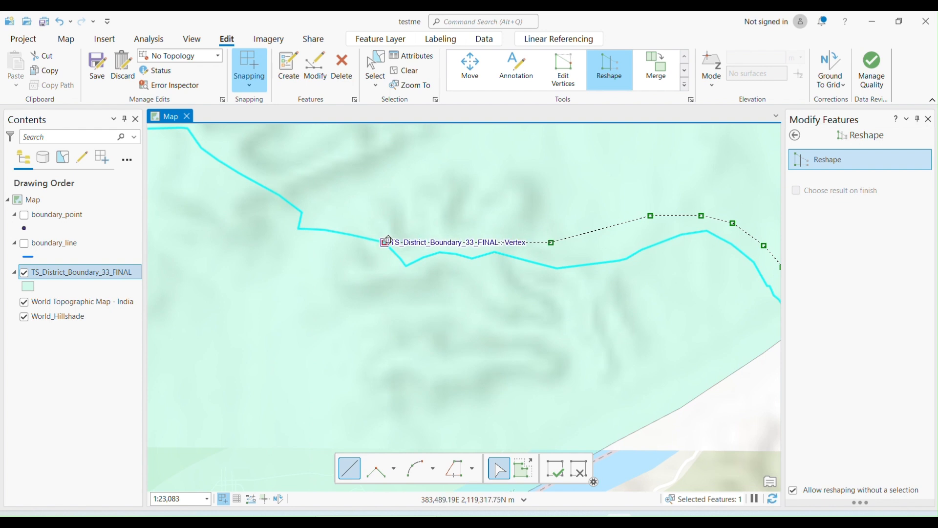
pyautogui.rightClick(388, 241)
pyautogui.click(415, 230)
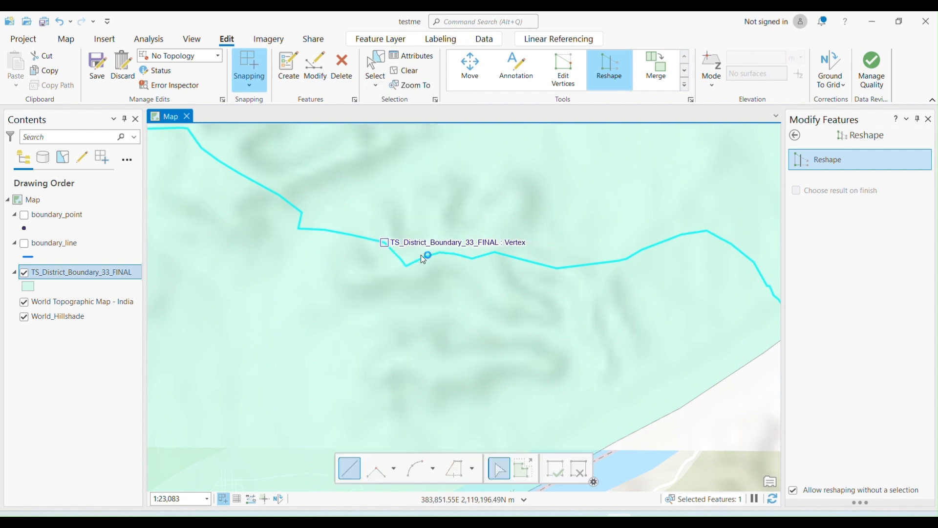
pyautogui.moveTo(424, 259); pyautogui.dragTo(521, 261)
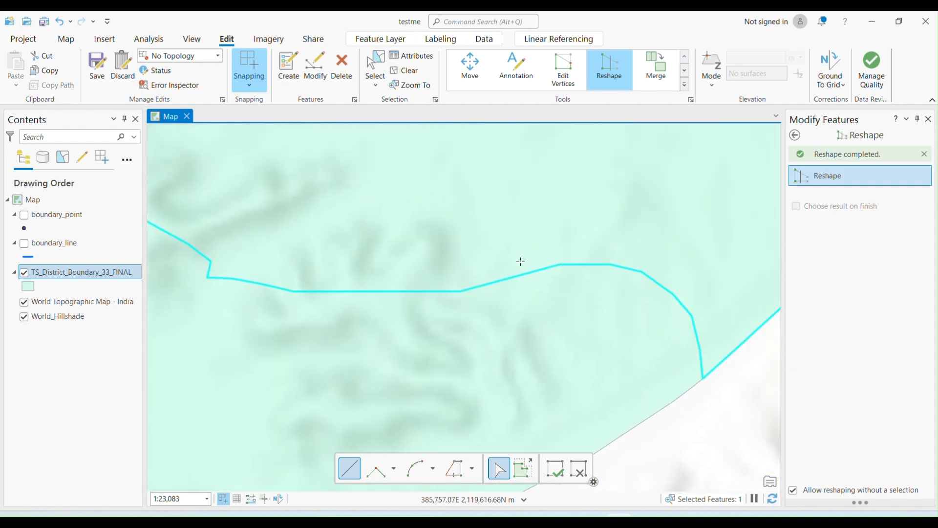
# Step: Undo the boundary reshape, redo it for comparison, and undo it again
pyautogui.hotkey('ctrl', 'z')
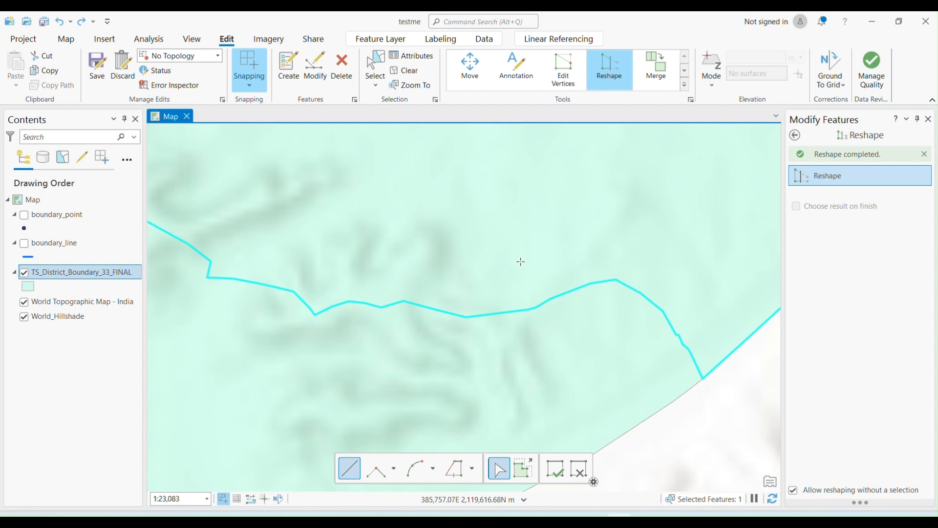
pyautogui.hotkey('ctrl', 'y')
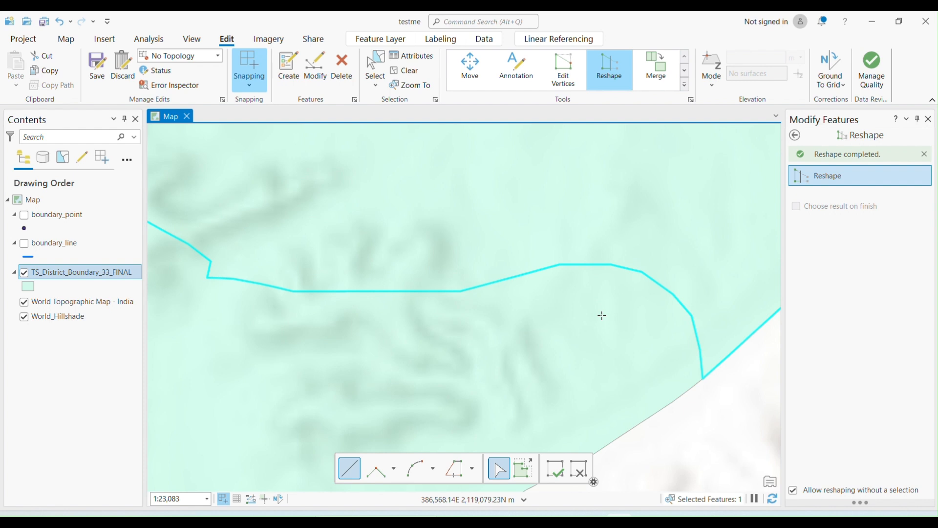
pyautogui.hotkey('ctrl', 'z')
# Step: Select both the Mancherial district polygon and the adjoining district polygon to its north
pyautogui.scroll(-3, 597, 219)
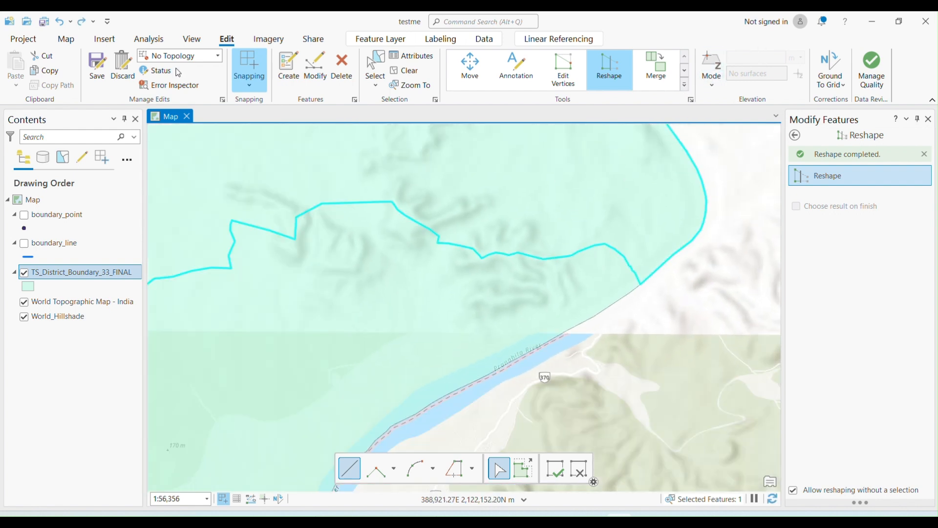
pyautogui.click(375, 68)
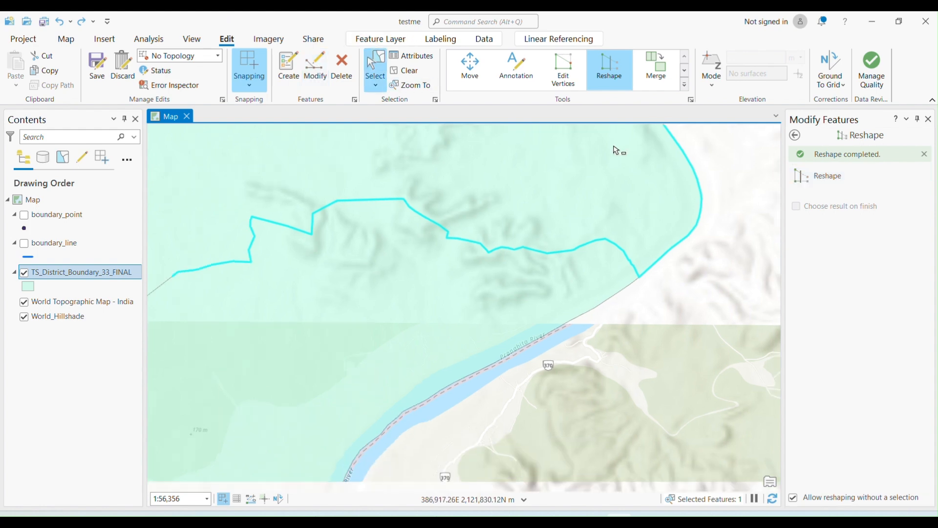
pyautogui.scroll(-2, 625, 314)
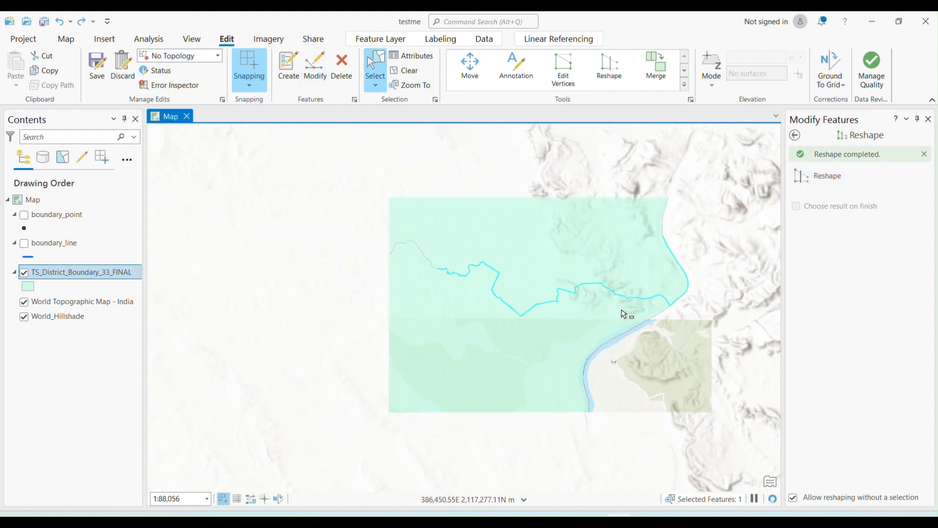
pyautogui.scroll(-6, 625, 314)
pyautogui.click(551, 255)
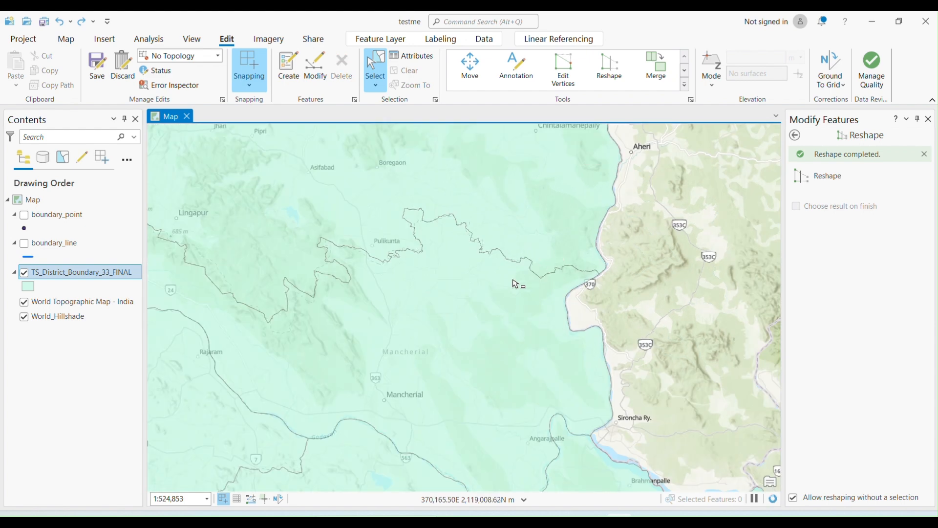
pyautogui.moveTo(471, 199); pyautogui.dragTo(465, 339)
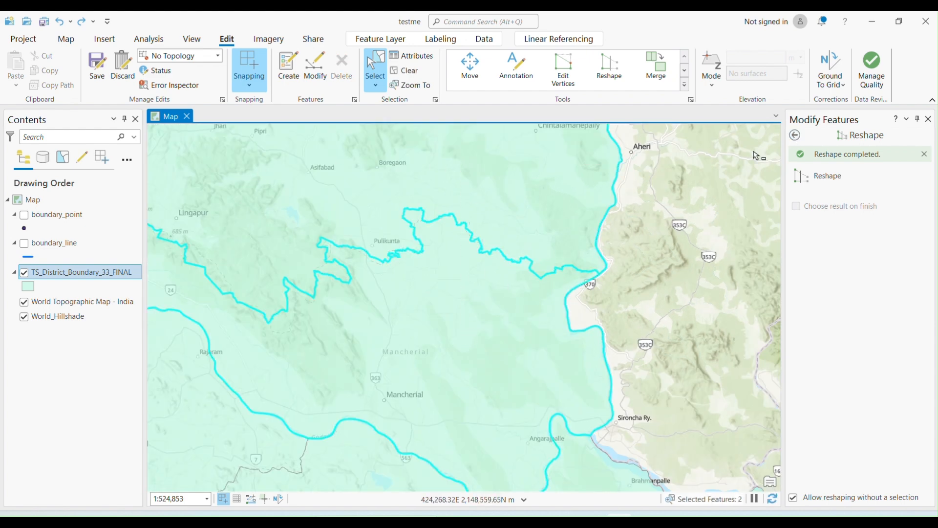
pyautogui.click(429, 184)
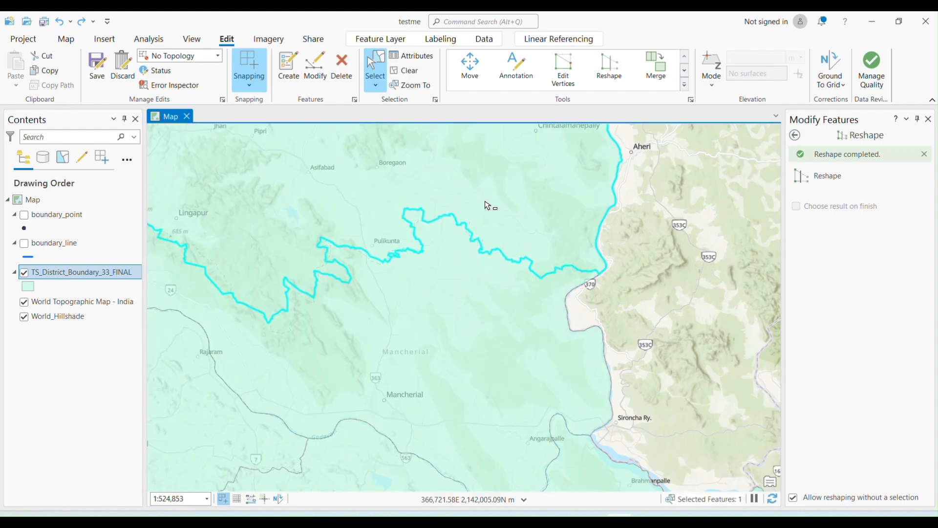
pyautogui.moveTo(465, 235); pyautogui.dragTo(340, 243)
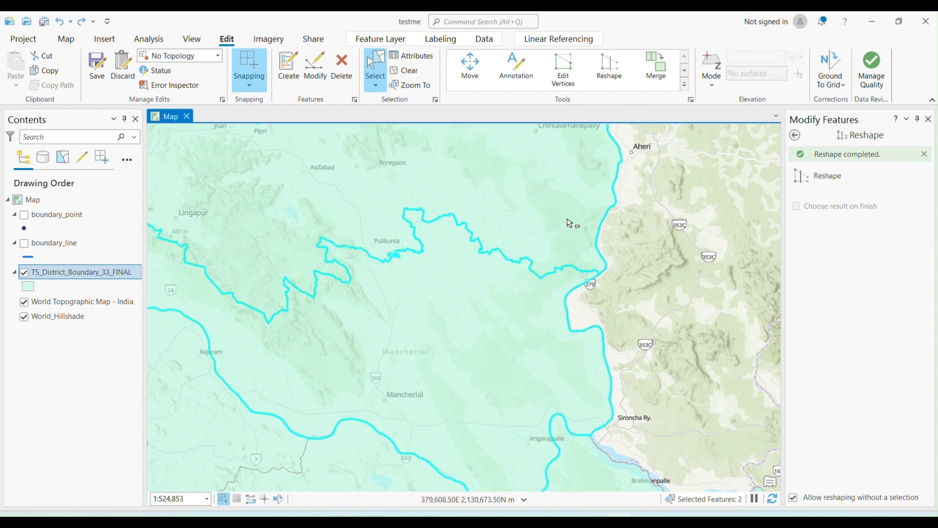
# Step: Set up a merge of the two selected districts into an existing feature, preserving the Mancherial feature's attributes
pyautogui.click(668, 61)
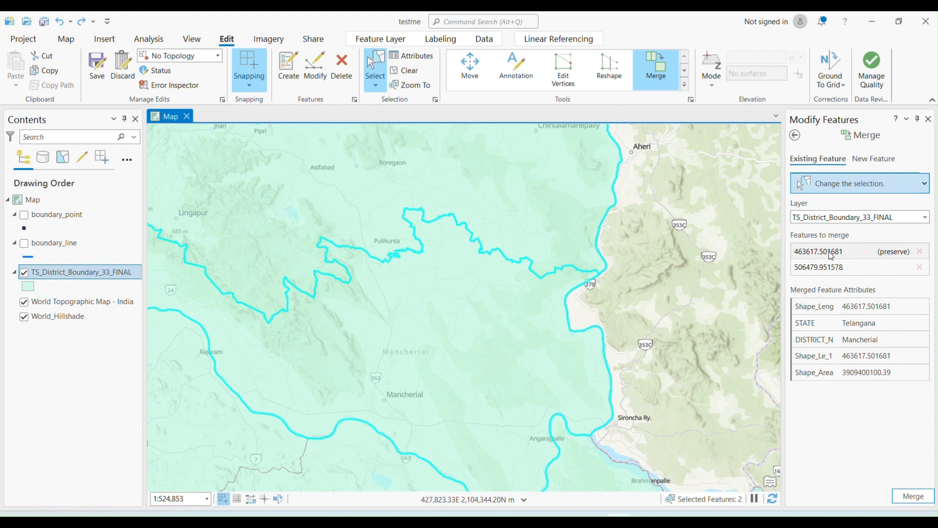
pyautogui.click(832, 255)
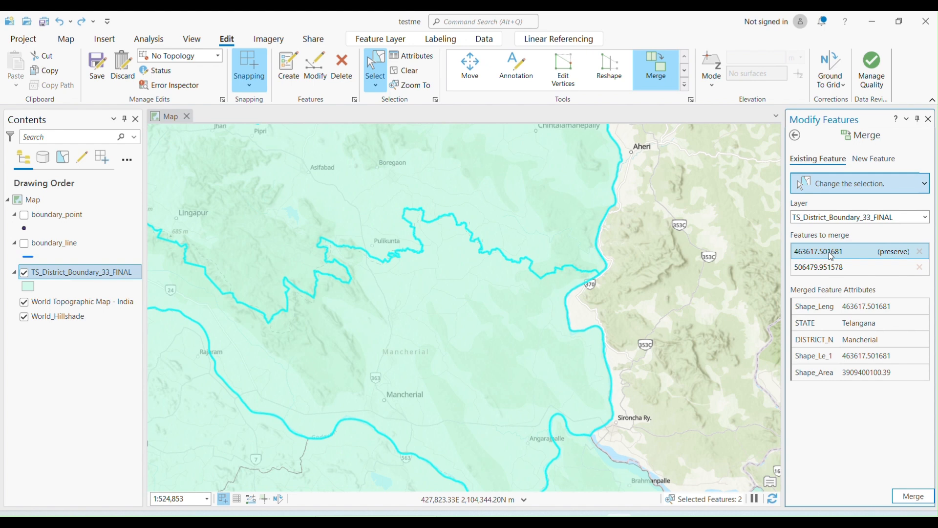
pyautogui.click(843, 268)
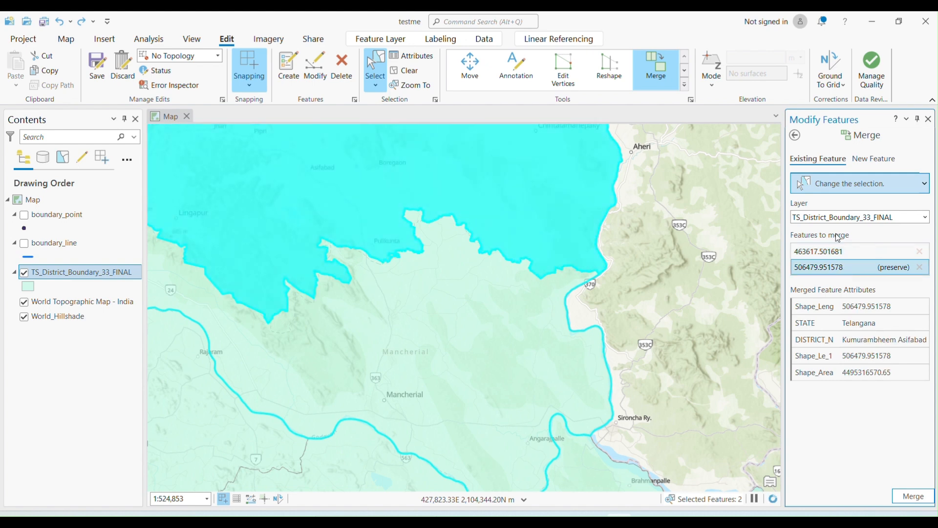
pyautogui.click(843, 252)
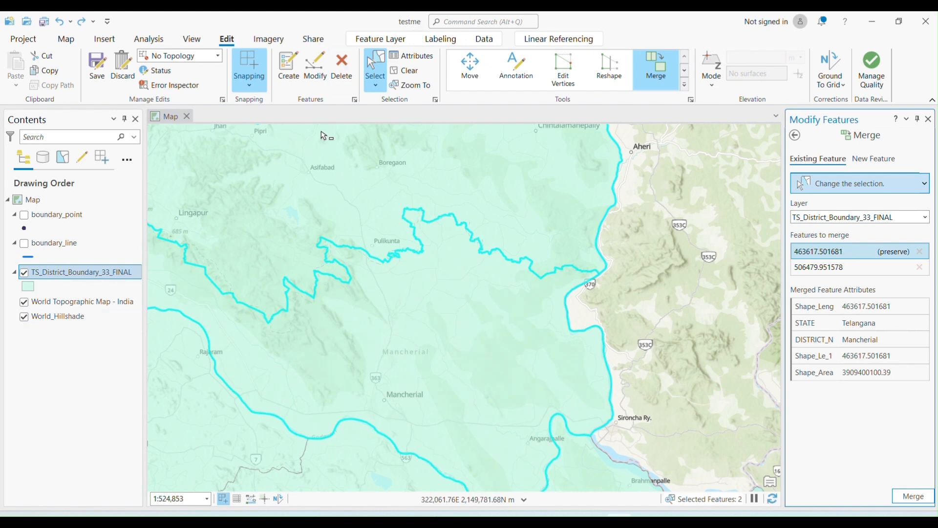
# Step: Label the TS_District_Boundary_33_FINAL polygons by the DISTRICT_N field, using the label expression $feature.DISTRICT_N
pyautogui.rightClick(109, 272)
pyautogui.click(110, 277)
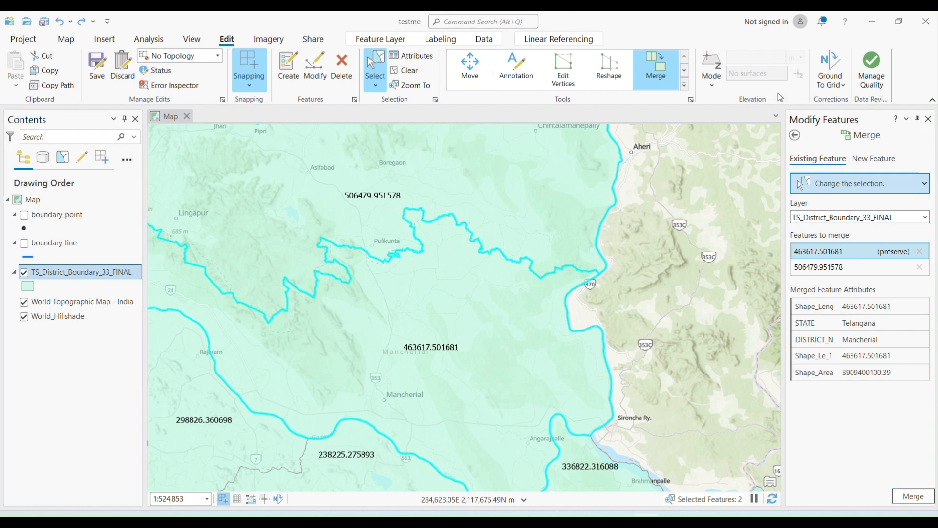
pyautogui.rightClick(104, 273)
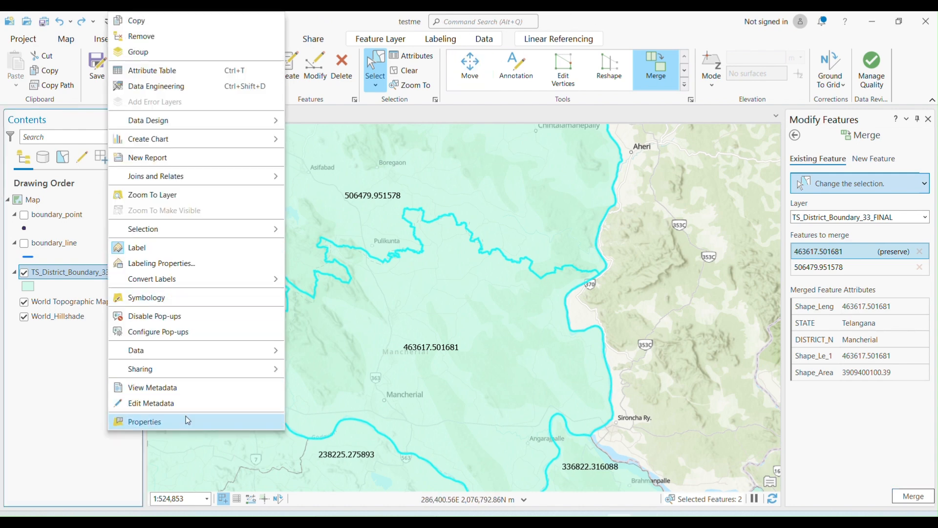
pyautogui.click(189, 264)
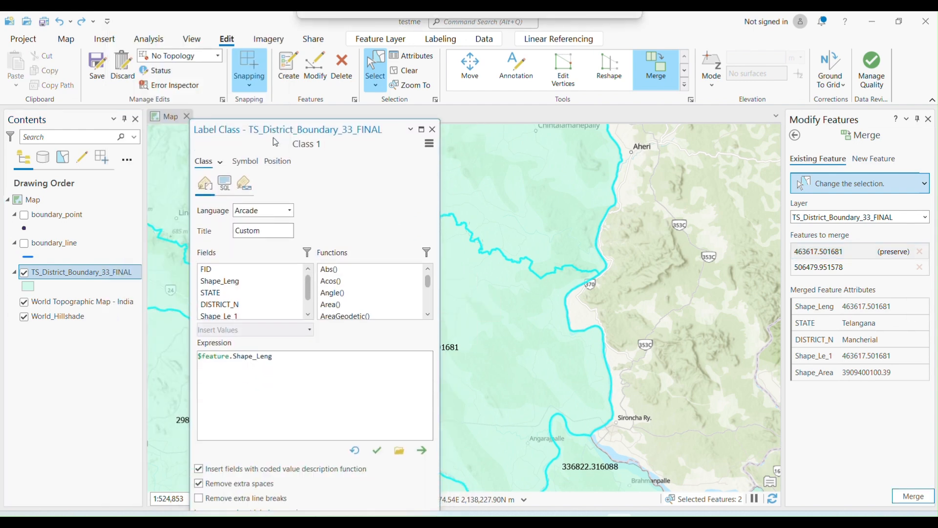
pyautogui.moveTo(296, 361); pyautogui.dragTo(187, 307)
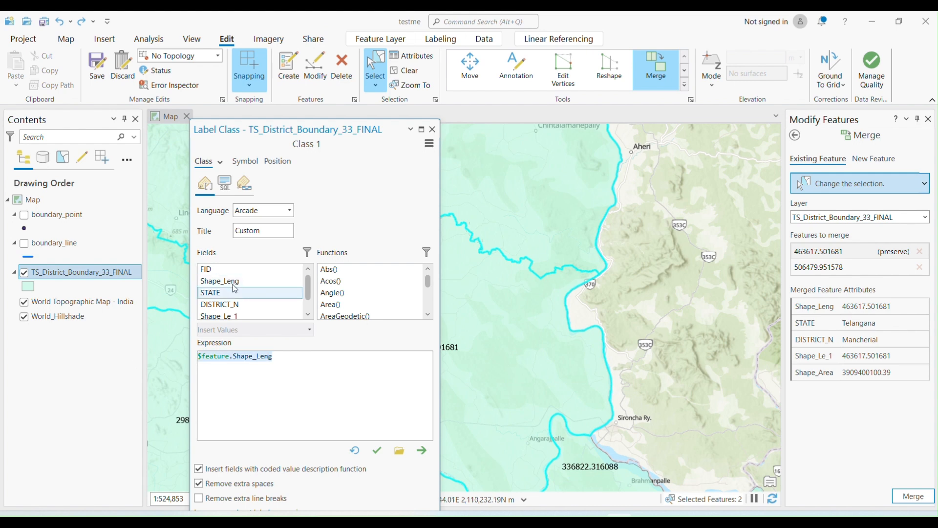
pyautogui.doubleClick(241, 307)
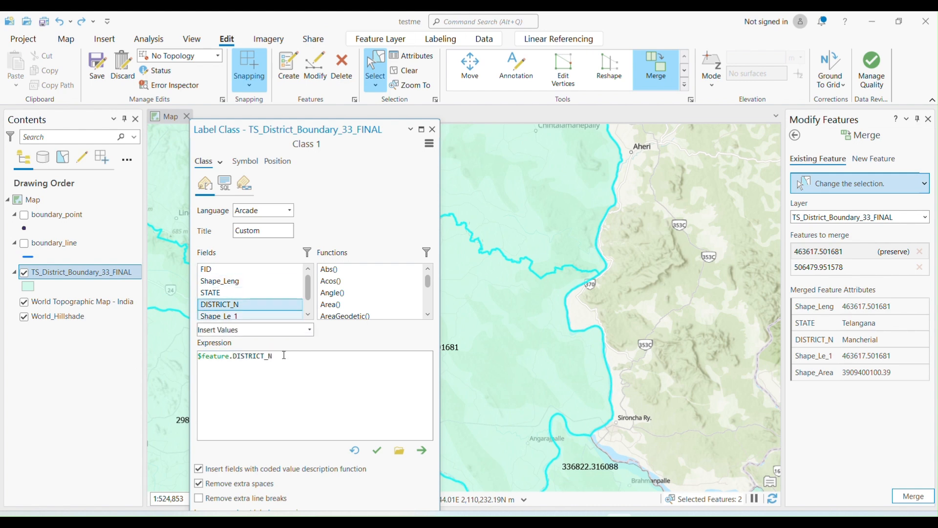
pyautogui.click(376, 450)
pyautogui.click(432, 129)
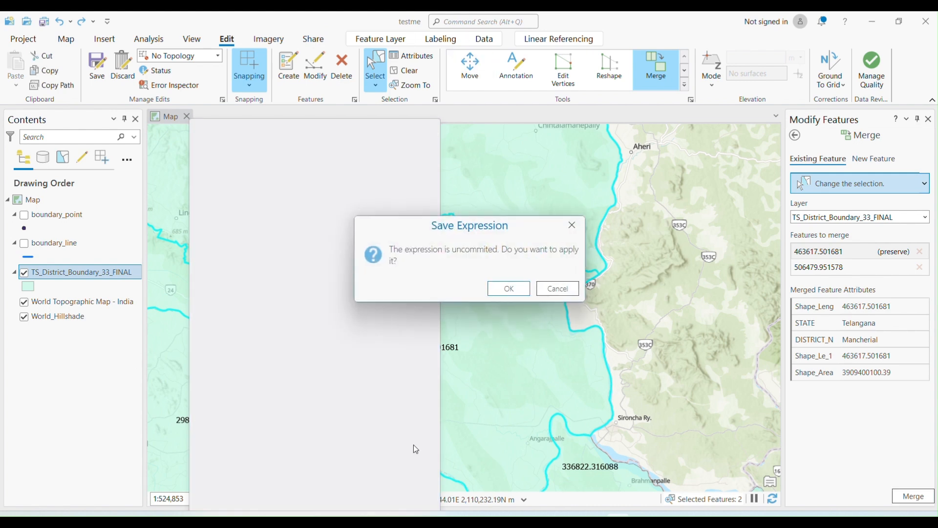
pyautogui.click(509, 288)
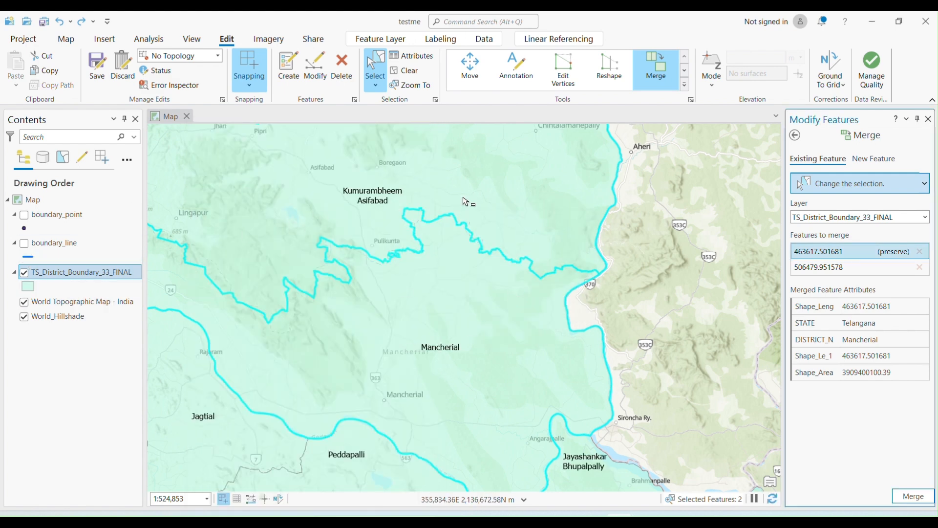
# Step: Reselect the Kumurambheem Asifabad and Mancherial districts, merge them preserving the Mancherial feature, and undo the merge
pyautogui.press('Escape')
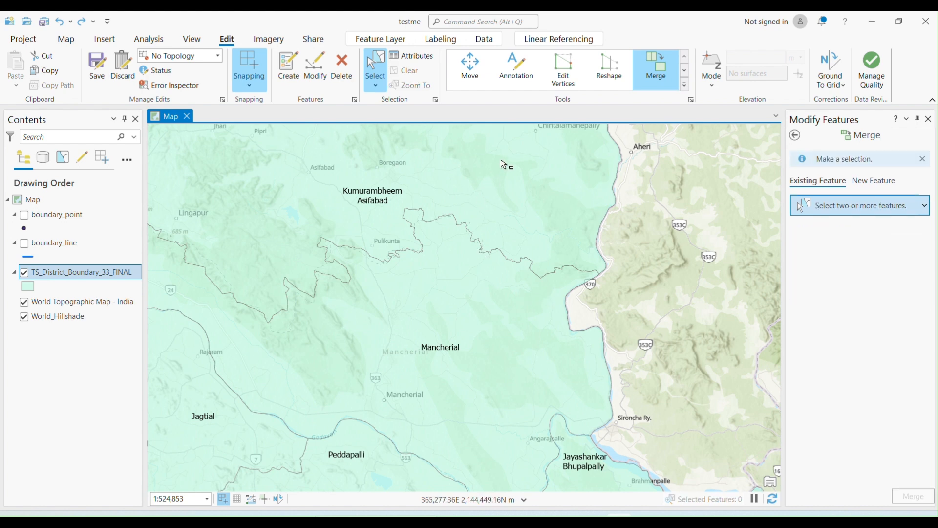
pyautogui.click(506, 205)
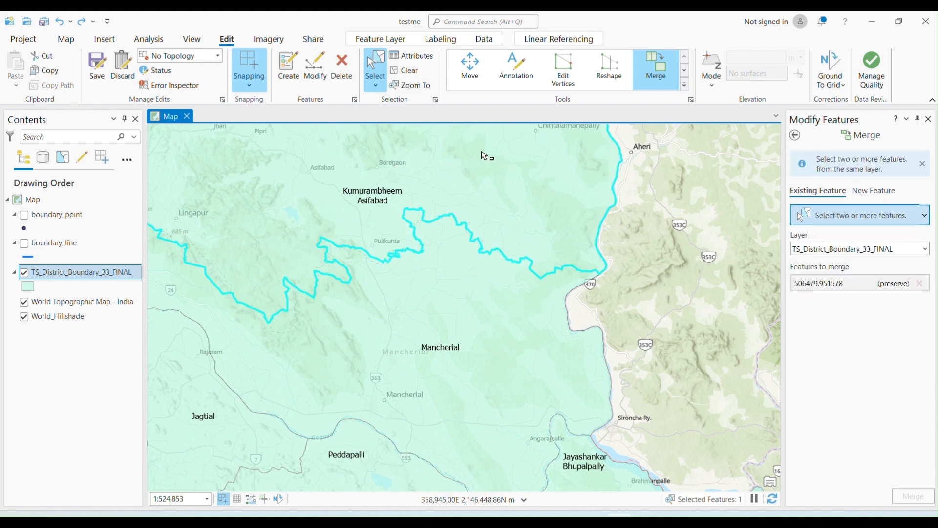
pyautogui.moveTo(484, 155); pyautogui.dragTo(459, 340)
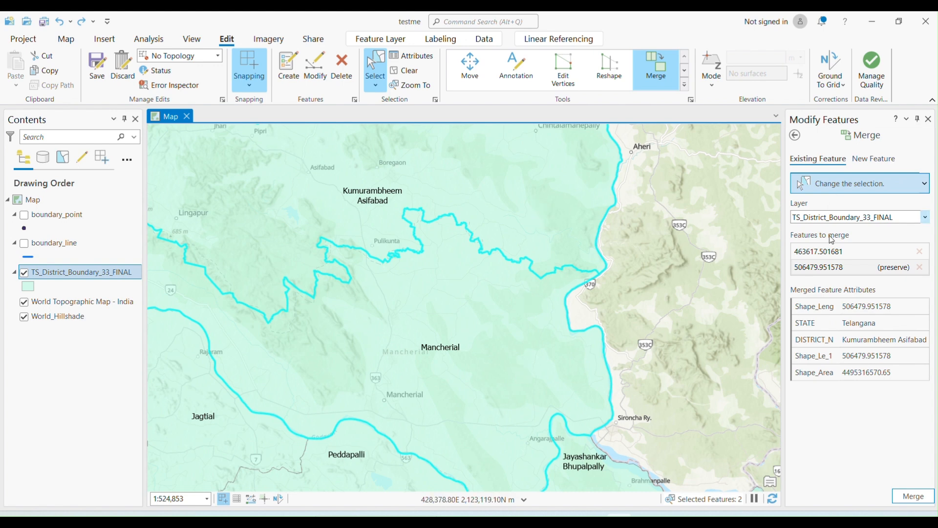
pyautogui.click(817, 253)
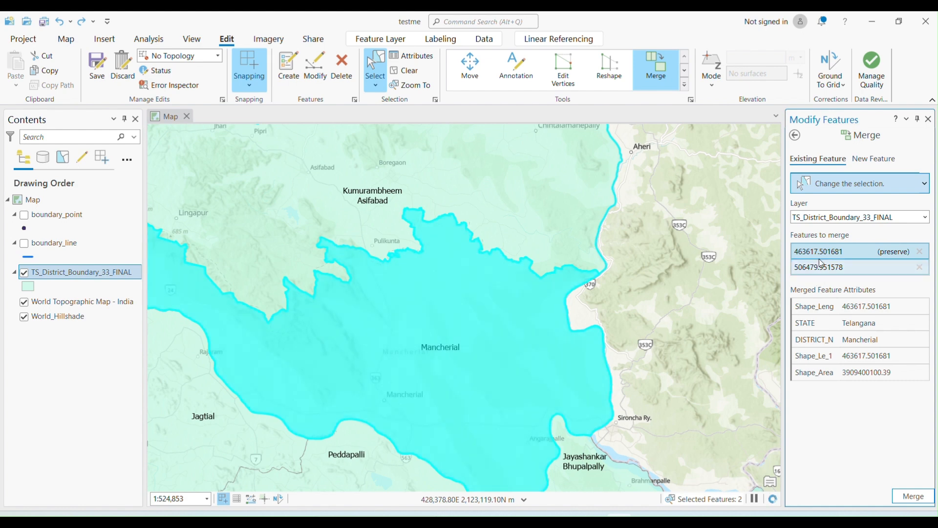
pyautogui.click(911, 504)
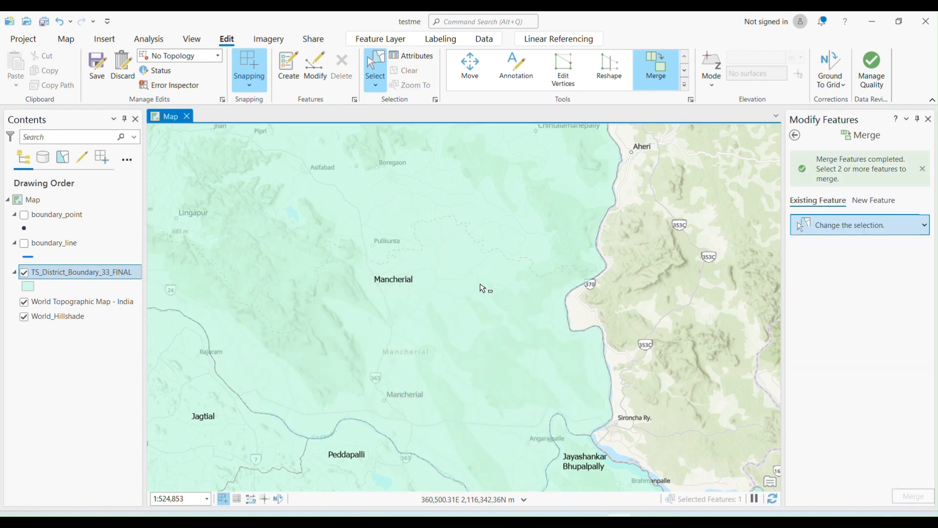
pyautogui.click(483, 287)
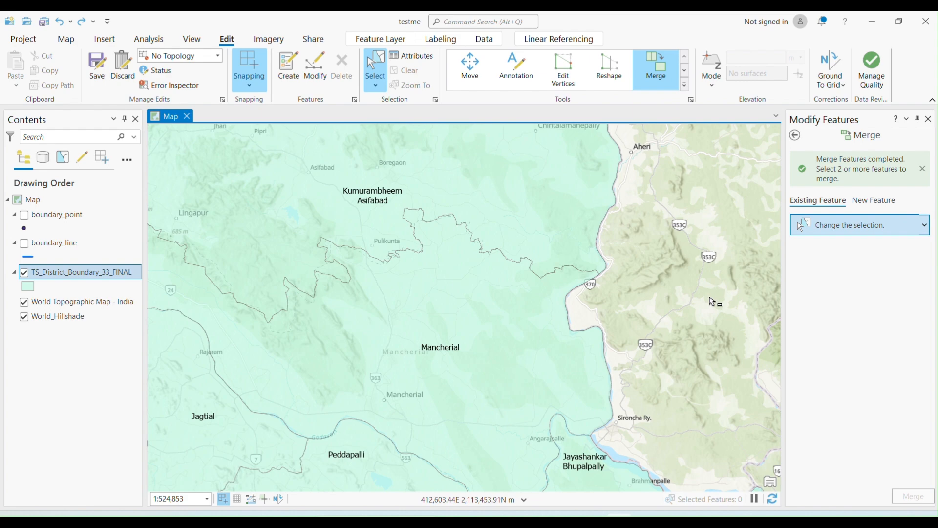
# Step: Clear the selection and select the Nirmal, Nizamabad and Jagtial district polygons together for a merge
pyautogui.scroll(2, 497, 232)
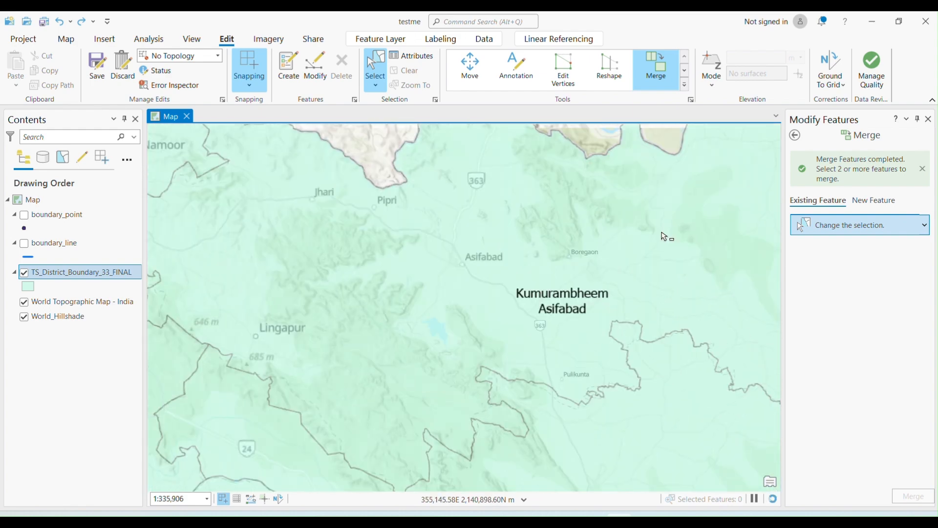
pyautogui.scroll(-5, 456, 293)
pyautogui.scroll(3, 375, 368)
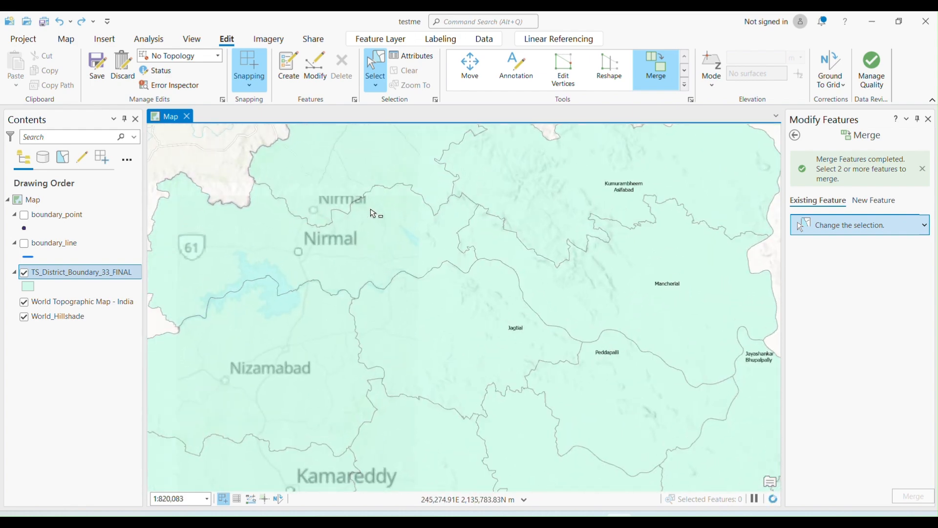
pyautogui.scroll(-2, 417, 306)
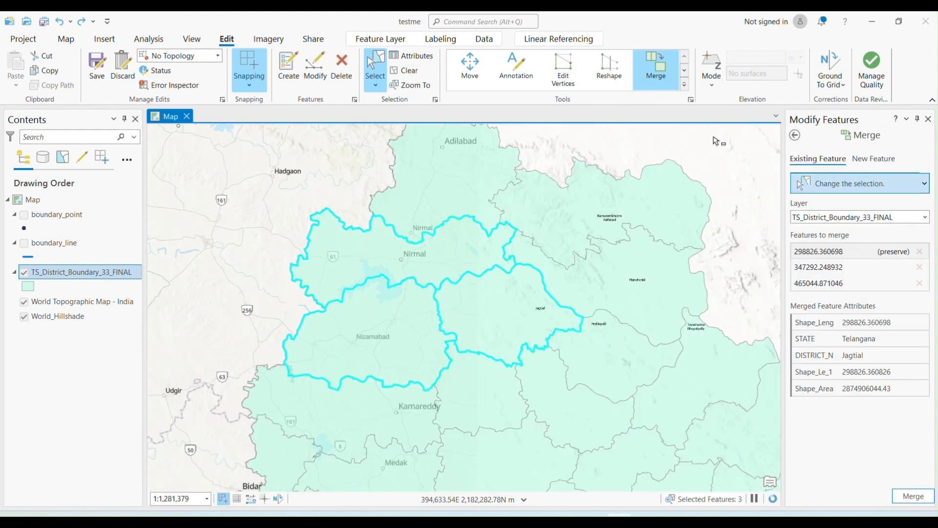
pyautogui.press('Escape')
pyautogui.click(447, 269)
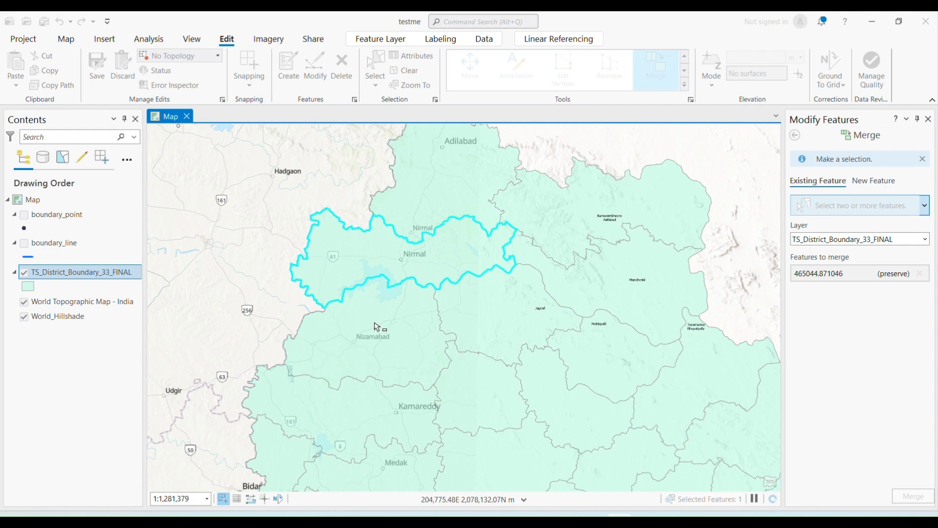
pyautogui.keyDown('shift'); pyautogui.click(374, 325); pyautogui.keyUp('shift')
pyautogui.keyDown('shift'); pyautogui.click(540, 311); pyautogui.keyUp('shift')
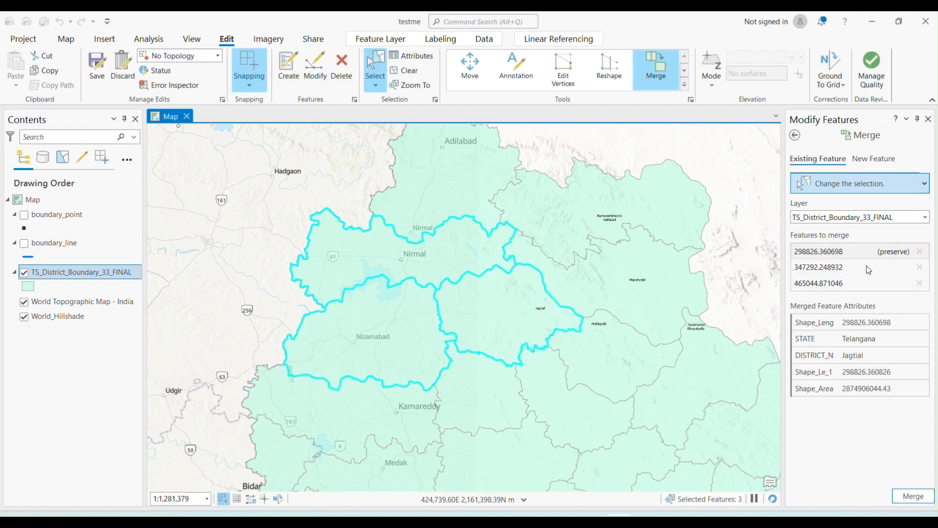
# Step: Merge the three selected districts while preserving the Nirmal feature's attributes, and undo the merge
pyautogui.click(842, 267)
pyautogui.click(842, 283)
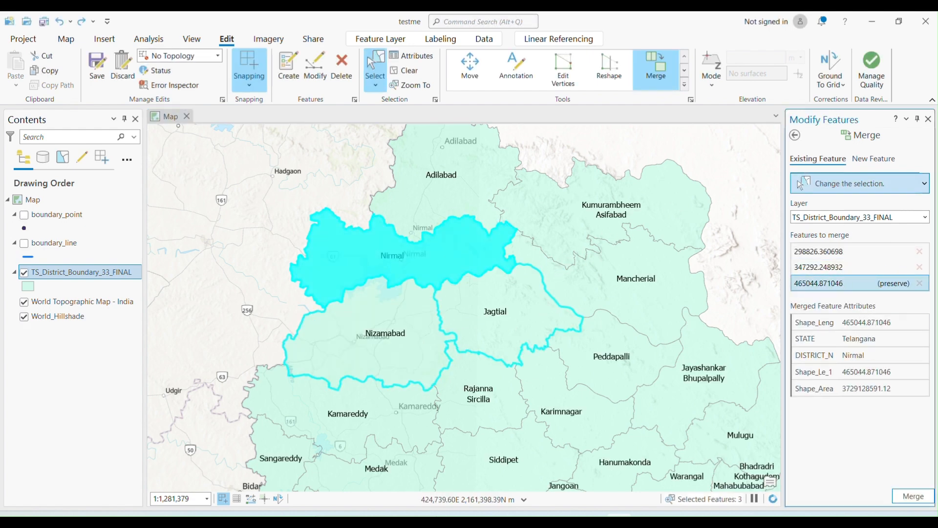
pyautogui.click(912, 496)
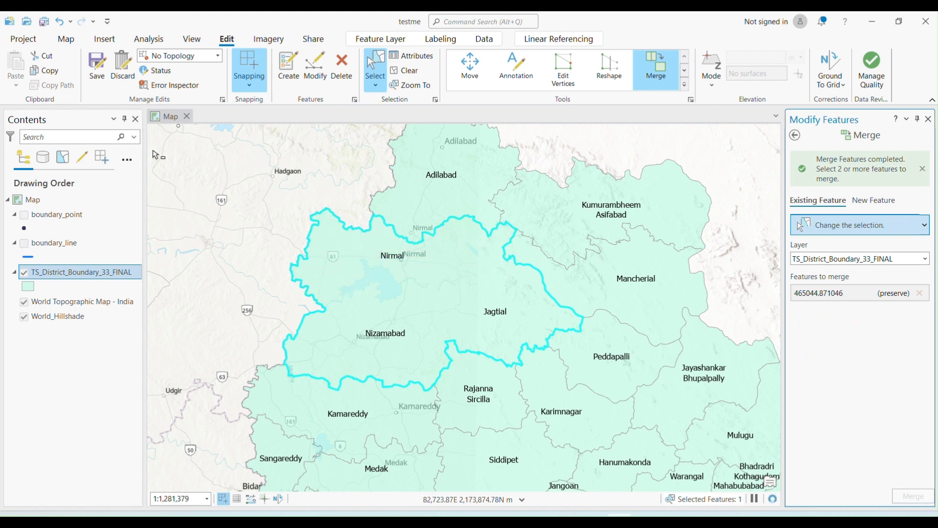
pyautogui.click(244, 219)
pyautogui.hotkey('ctrl', 'z')
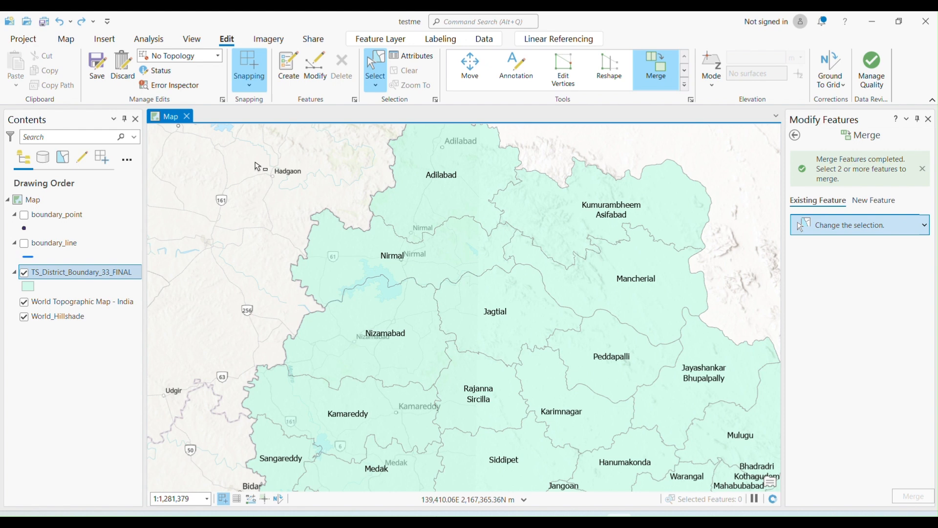
# Step: Split the Jagtial district polygon with a multi-segment line from outside its western boundary, past Jagtial town, to beyond its northeastern boundary
pyautogui.scroll(5, 469, 327)
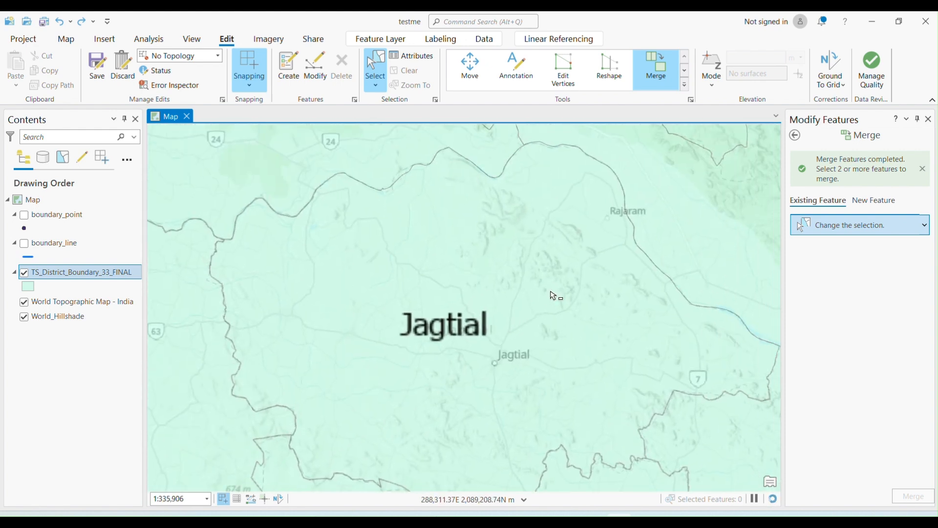
pyautogui.click(513, 311)
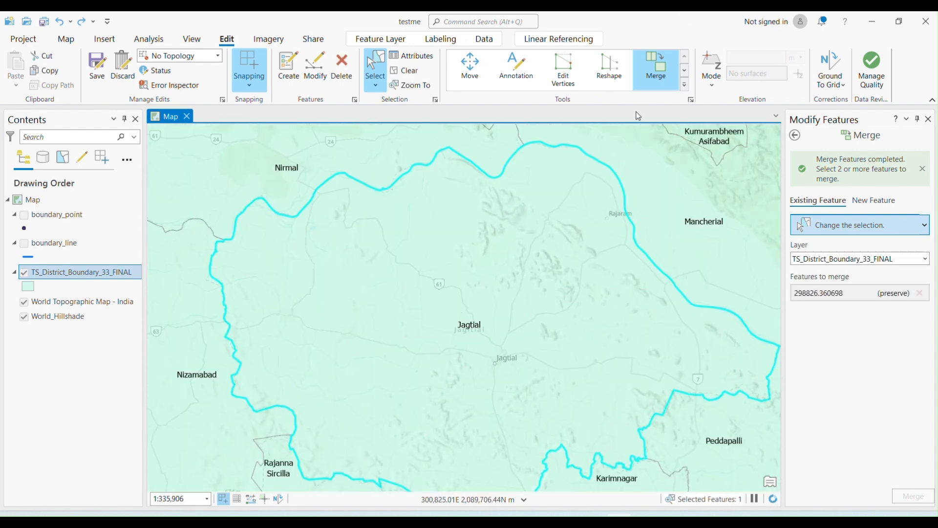
pyautogui.click(685, 86)
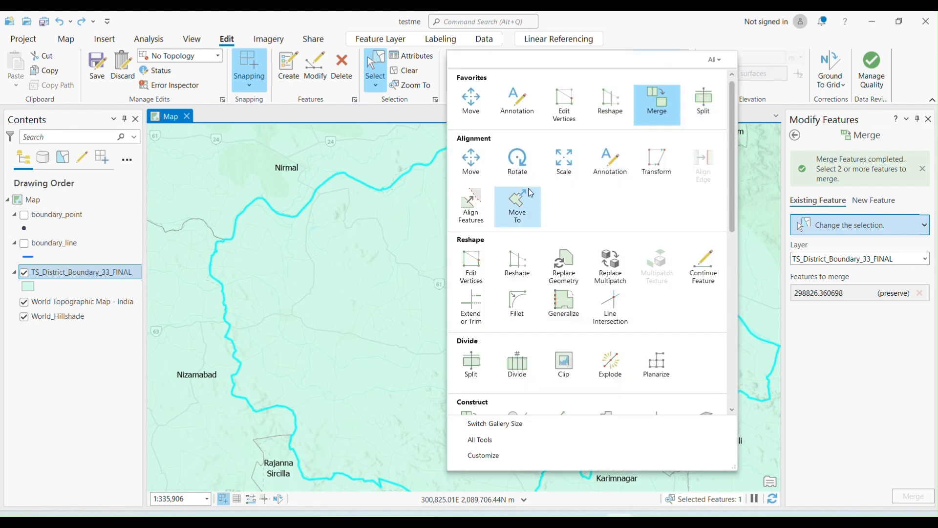
pyautogui.click(699, 99)
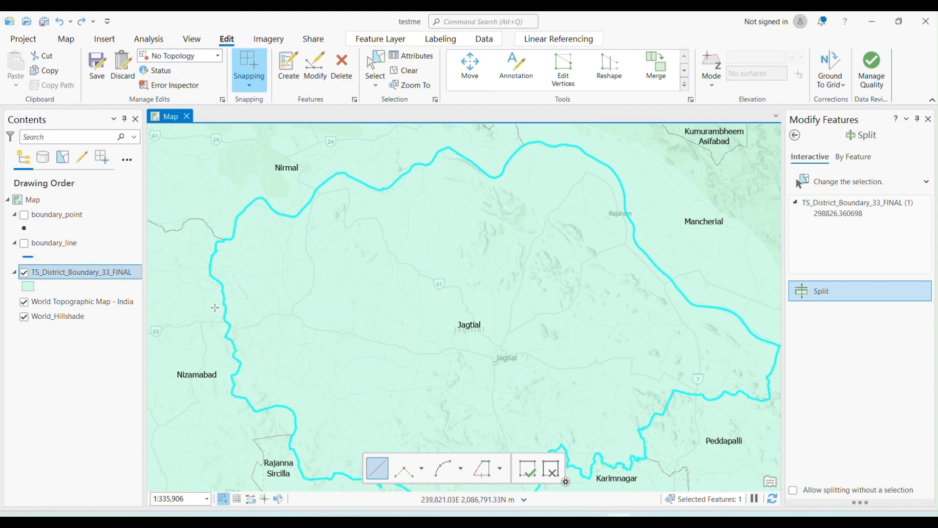
pyautogui.click(196, 318)
pyautogui.click(297, 318)
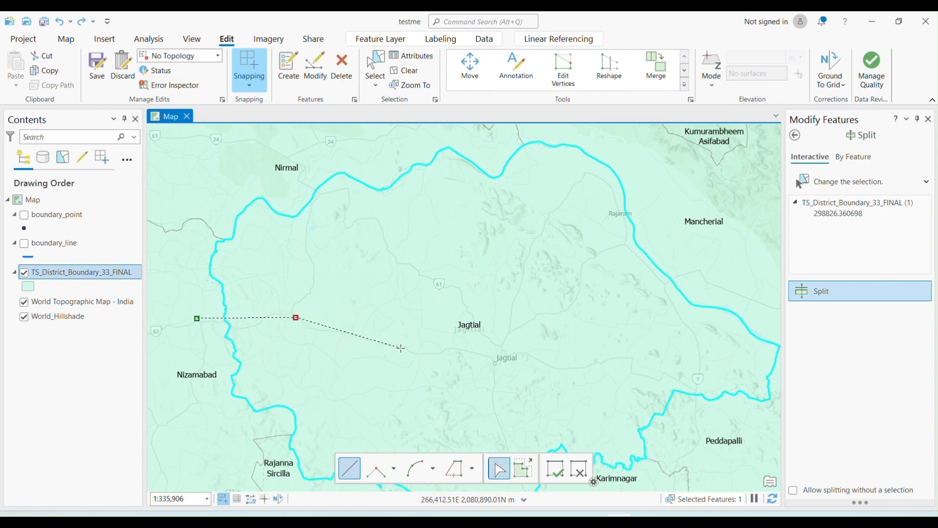
pyautogui.click(564, 180)
pyautogui.click(643, 159)
pyautogui.press('F2')
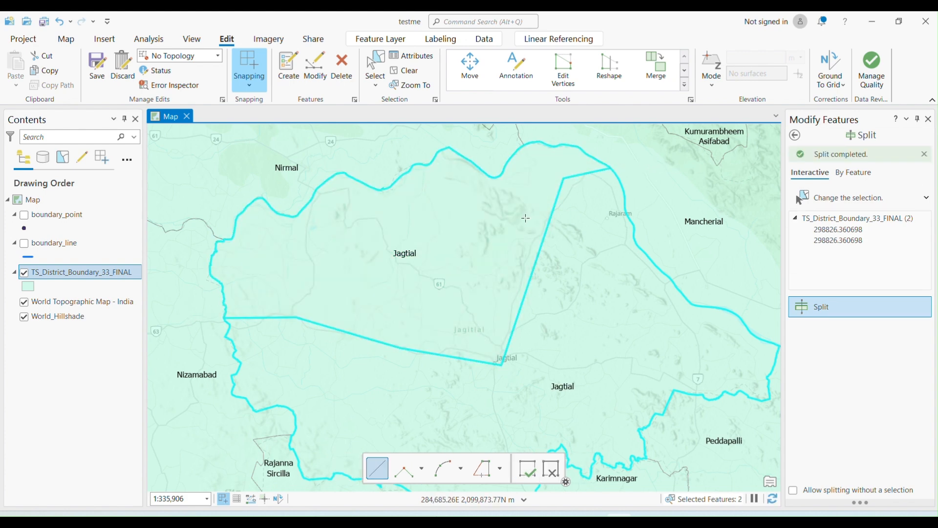
# Step: Undo the split of the Jagtial district polygon
pyautogui.moveTo(620, 253); pyautogui.dragTo(585, 339)
pyautogui.hotkey('ctrl', 'z')
pyautogui.scroll(-3, 562, 337)
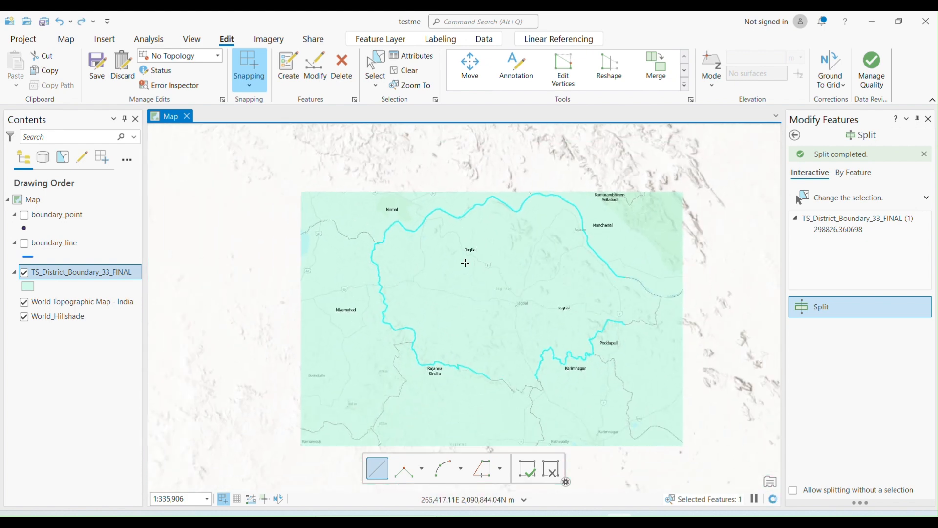
pyautogui.click(684, 85)
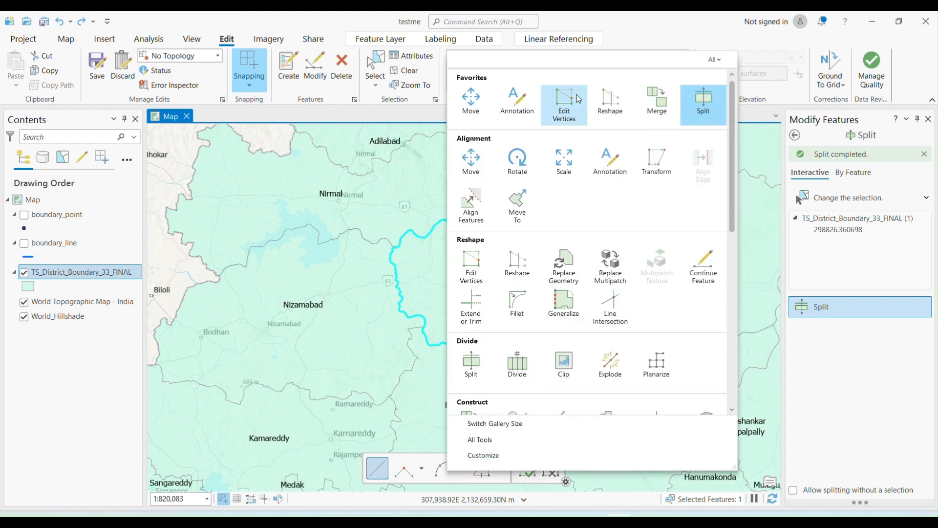
pyautogui.click(672, 29)
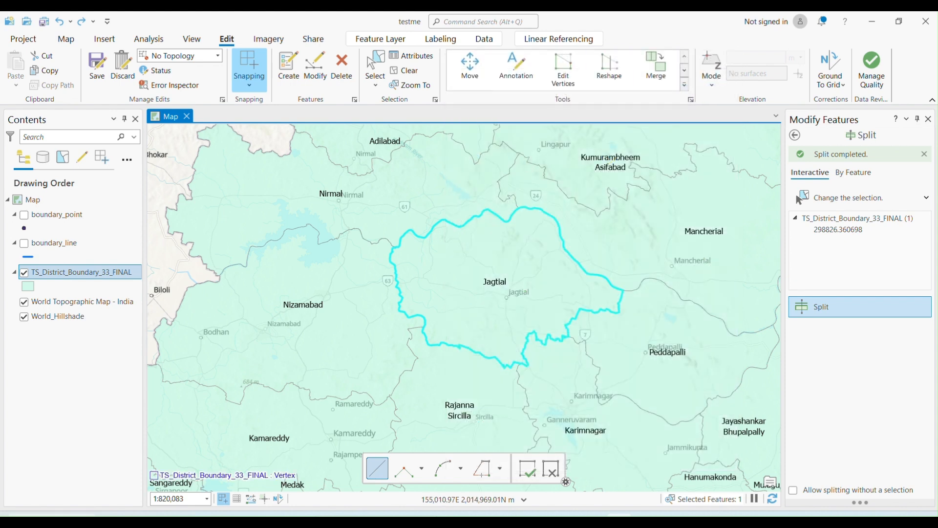
# Step: Move the Jagtial district polygon northwest outside the state, to the area around Hadgaon and Himayatnagar, and undo the move
pyautogui.moveTo(561, 287); pyautogui.dragTo(753, 421)
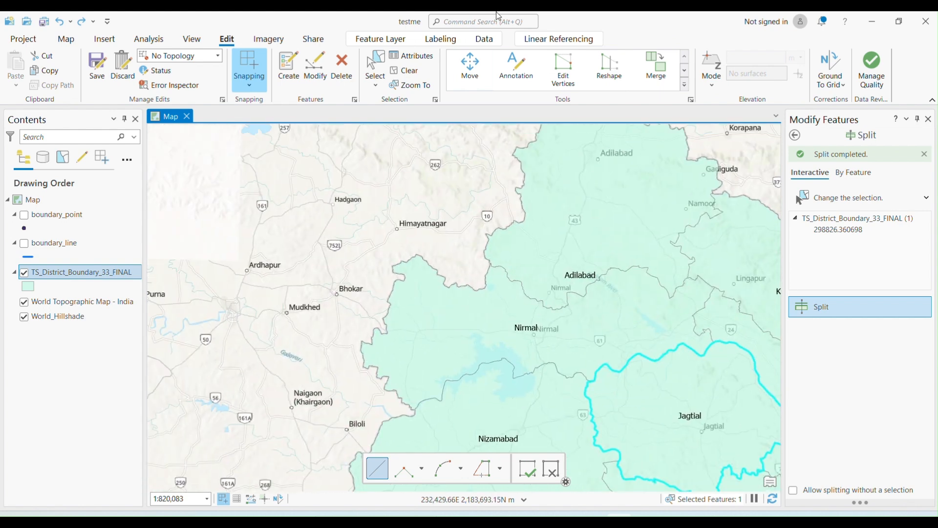
pyautogui.click(463, 74)
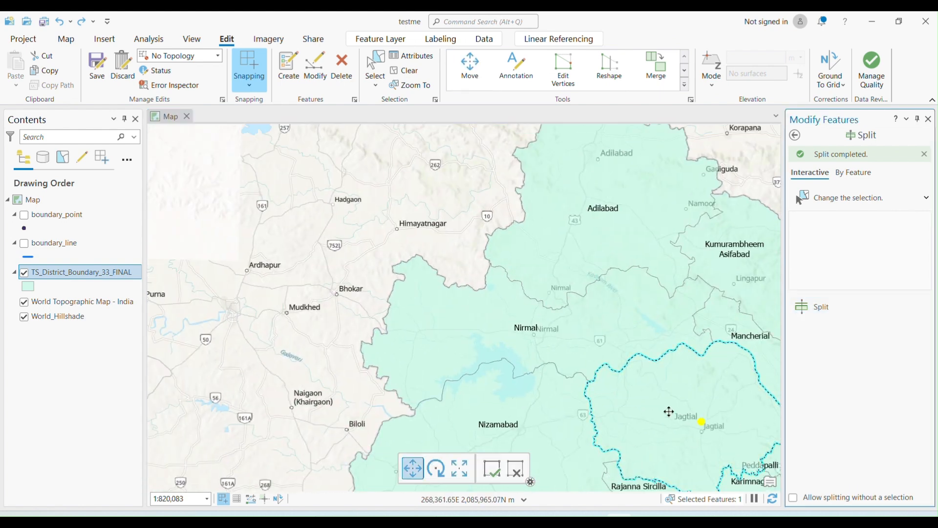
pyautogui.moveTo(634, 380); pyautogui.dragTo(308, 188)
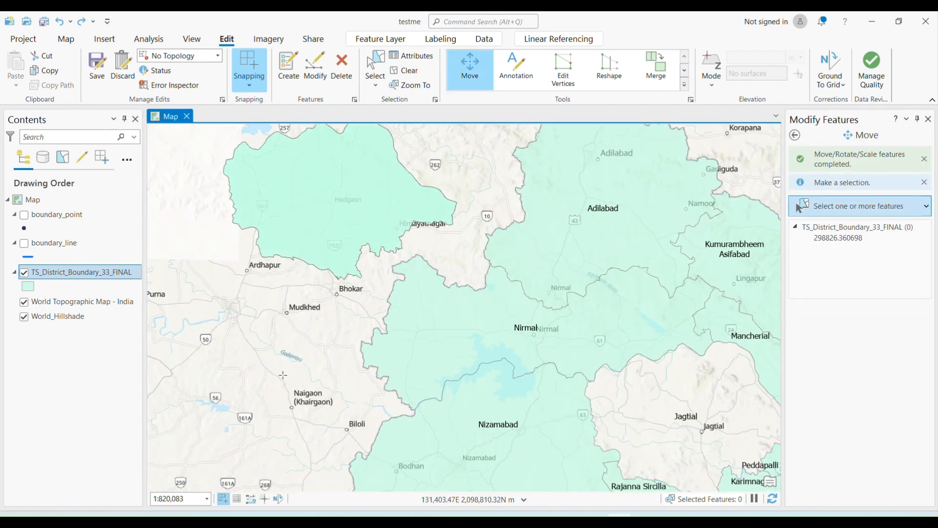
pyautogui.press('F2')
pyautogui.hotkey('ctrl', 'z')
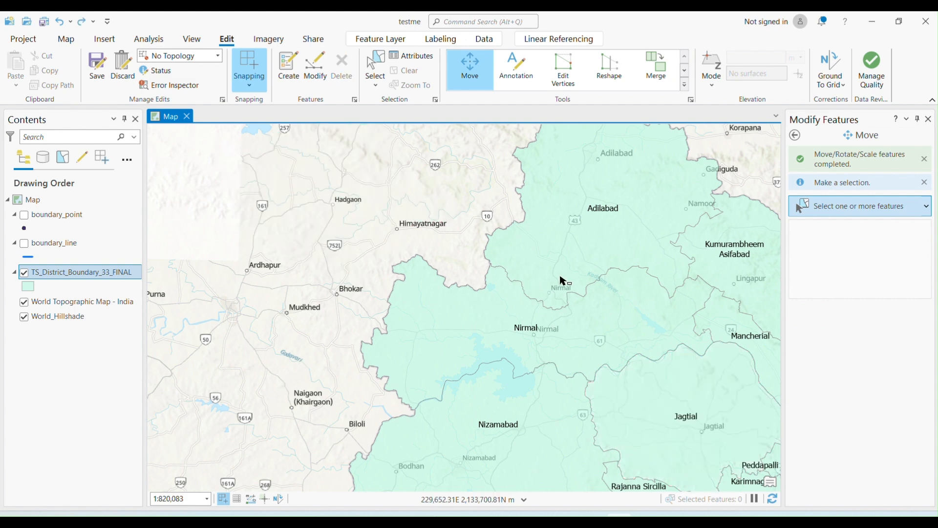
pyautogui.moveTo(606, 296); pyautogui.dragTo(346, 298)
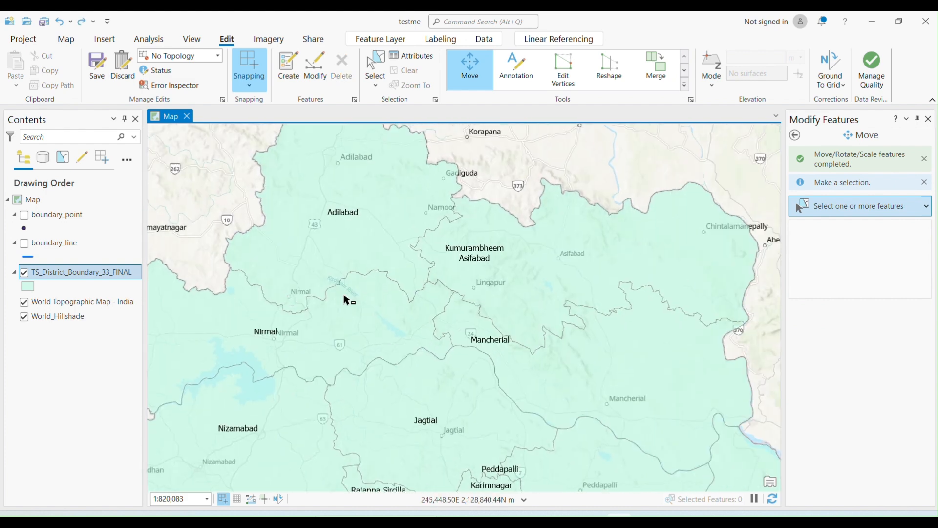
# Step: Hide the TS_District_Boundary_33_FINAL polygon layer and show the boundary_line layer
pyautogui.click(27, 275)
pyautogui.click(24, 273)
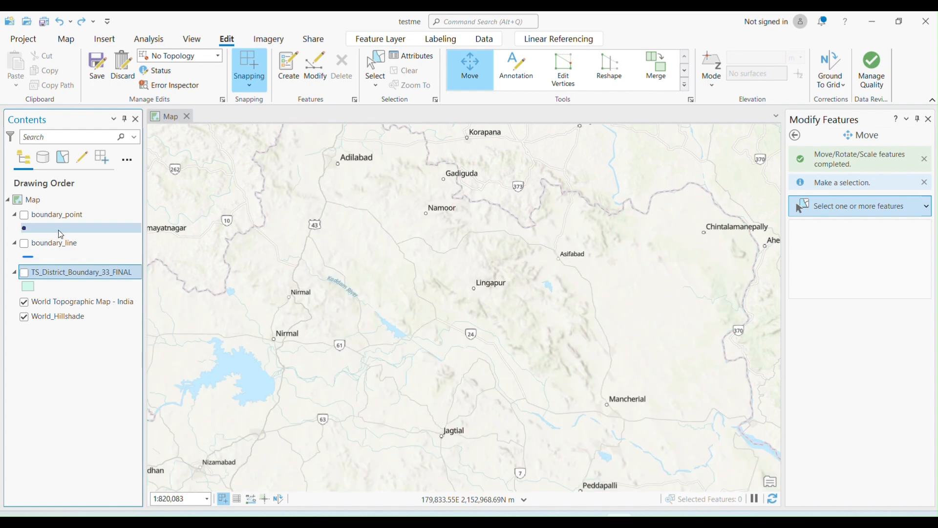
pyautogui.click(24, 244)
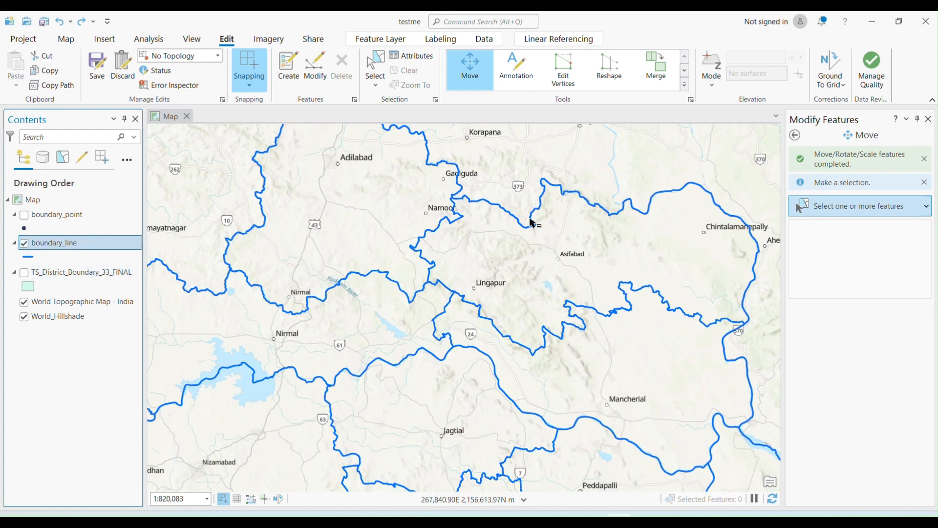
# Step: Select the northeastern state boundary line near road 353C for vertex editing, and pull two adjacent vertices off it, one north and one southwest
pyautogui.scroll(5, 699, 207)
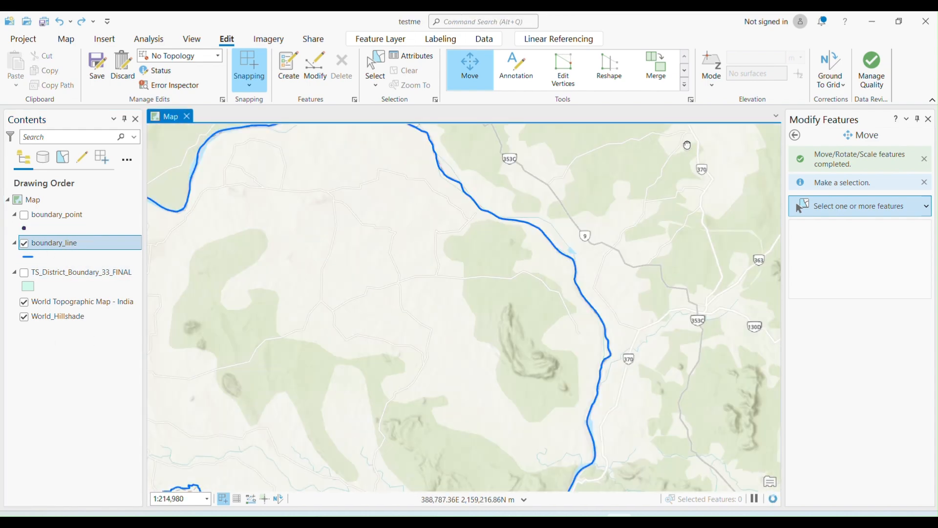
pyautogui.scroll(2, 687, 145)
pyautogui.scroll(2, 676, 147)
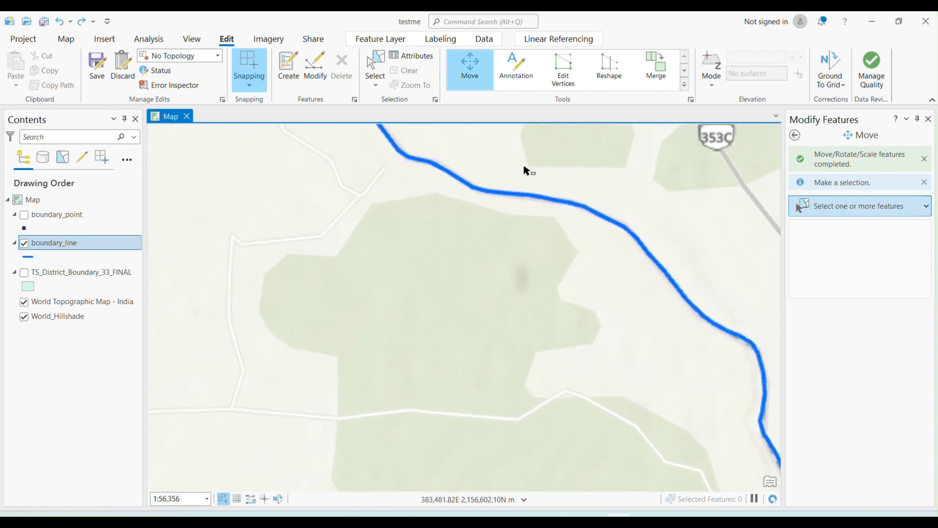
pyautogui.moveTo(535, 138); pyautogui.dragTo(519, 304)
pyautogui.scroll(3, 635, 173)
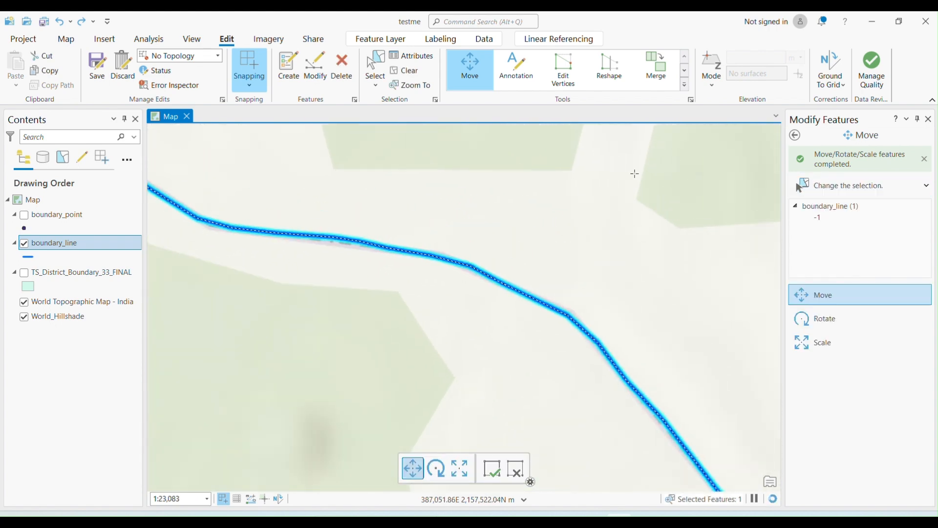
pyautogui.click(572, 59)
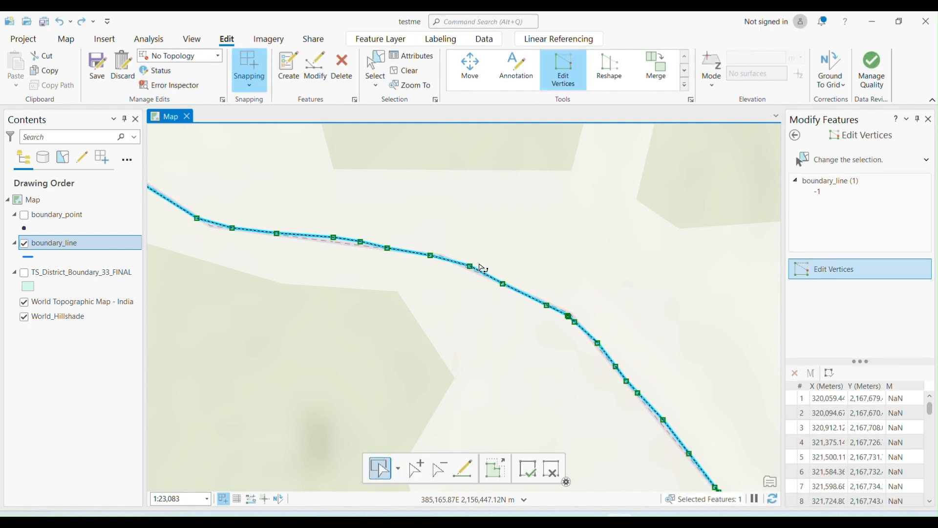
pyautogui.moveTo(472, 264); pyautogui.dragTo(506, 176)
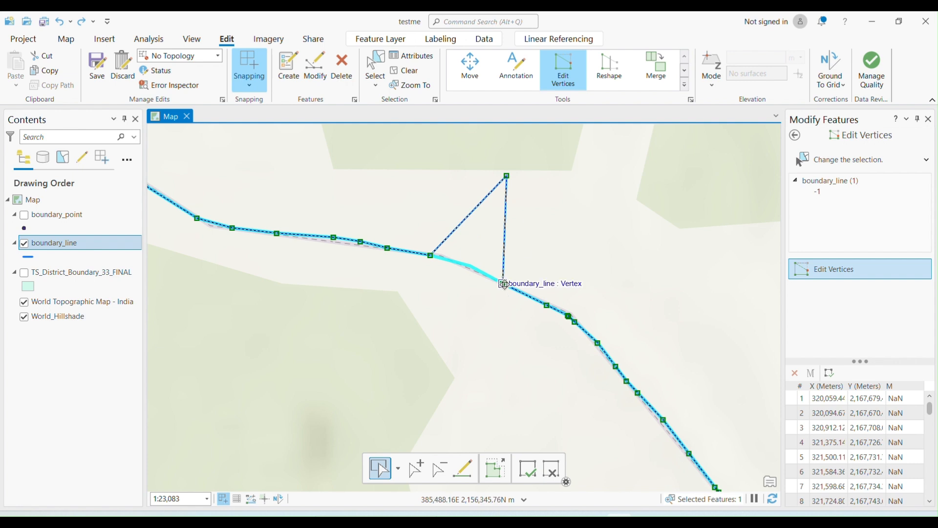
pyautogui.moveTo(503, 284); pyautogui.dragTo(354, 437)
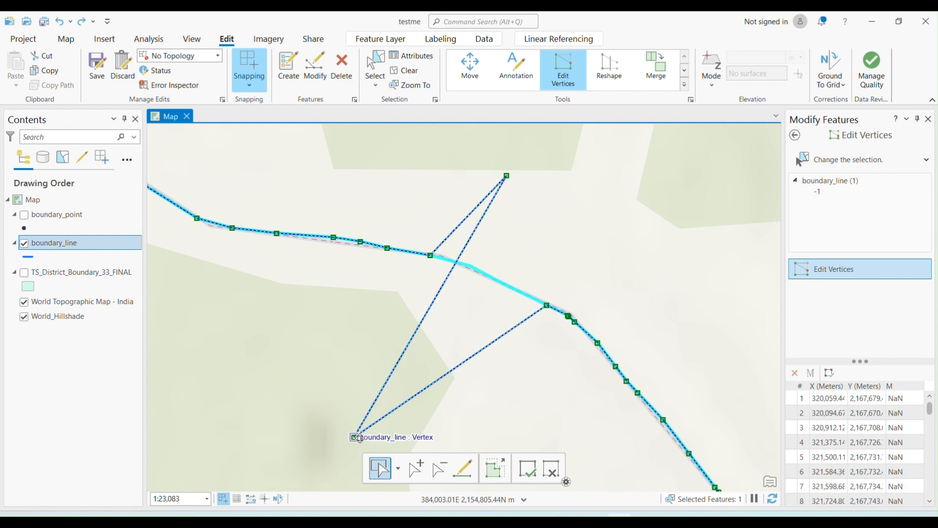
# Step: Delete the two displaced vertices and the neighbouring vertices around the bend southeast of them from the boundary line
pyautogui.click(441, 468)
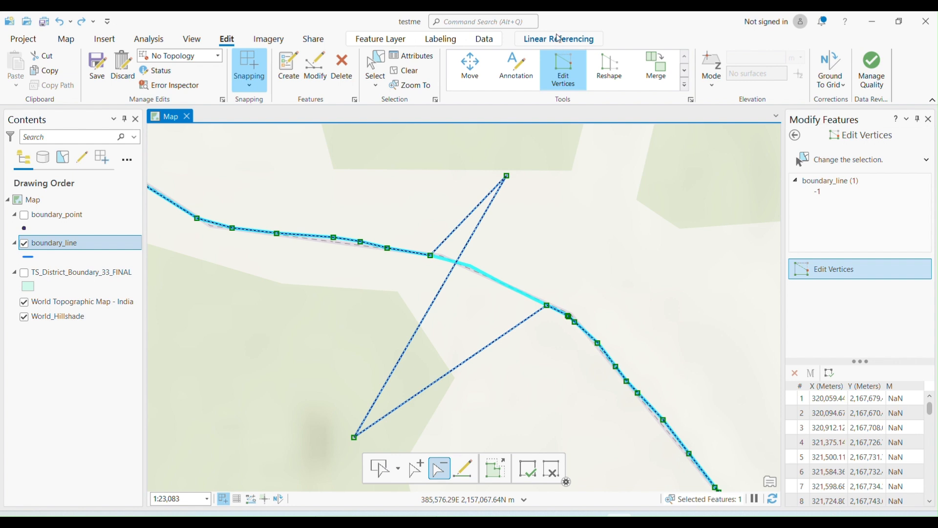
pyautogui.moveTo(531, 207); pyautogui.dragTo(531, 207)
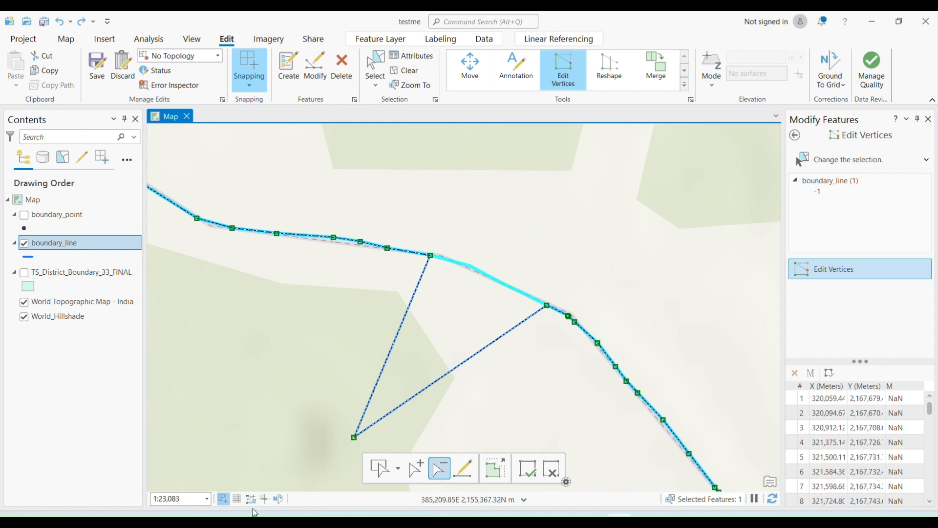
pyautogui.moveTo(386, 460); pyautogui.dragTo(386, 460)
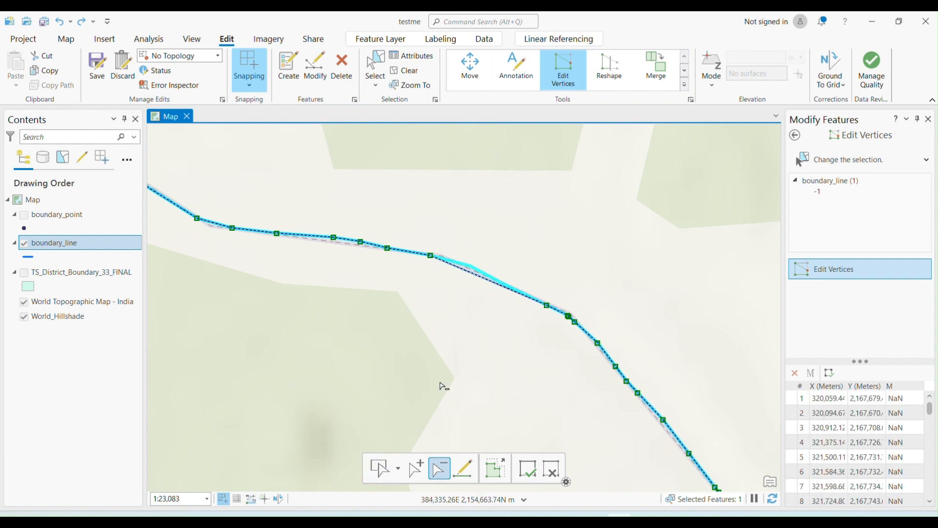
pyautogui.click(547, 306)
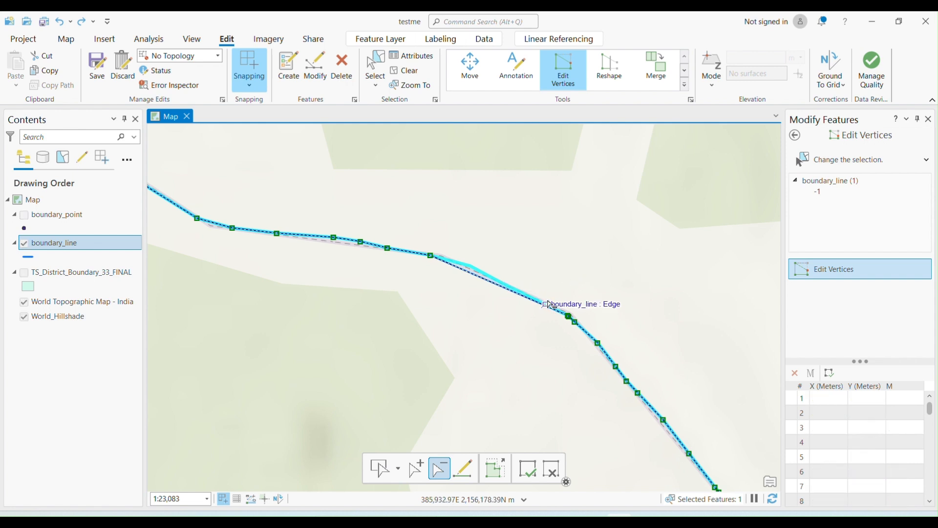
pyautogui.click(571, 317)
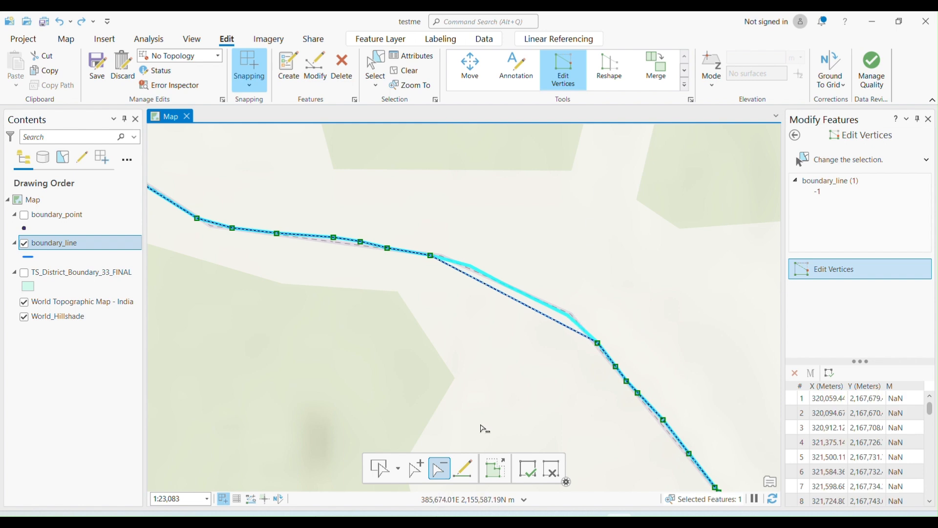
# Step: Add four vertices along the straightened segment of the boundary line and finish the vertex edit
pyautogui.click(416, 468)
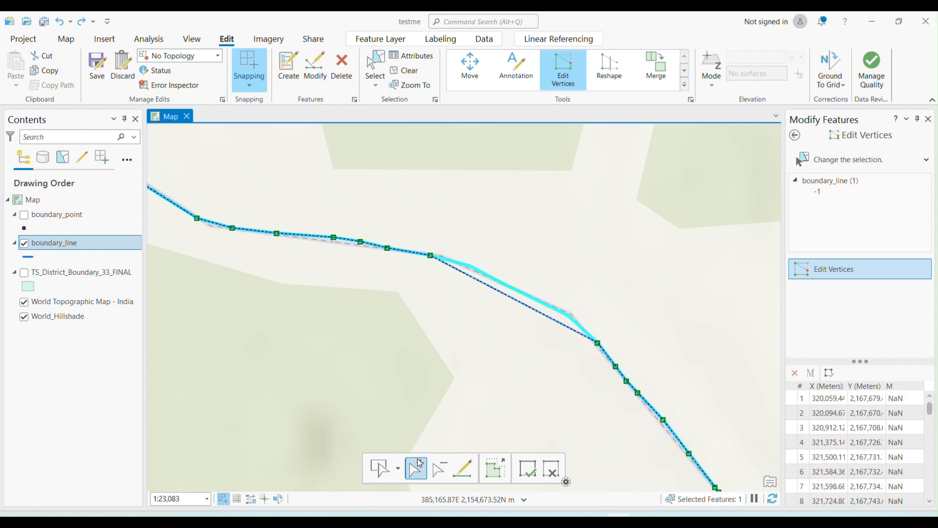
pyautogui.click(465, 274)
pyautogui.click(494, 289)
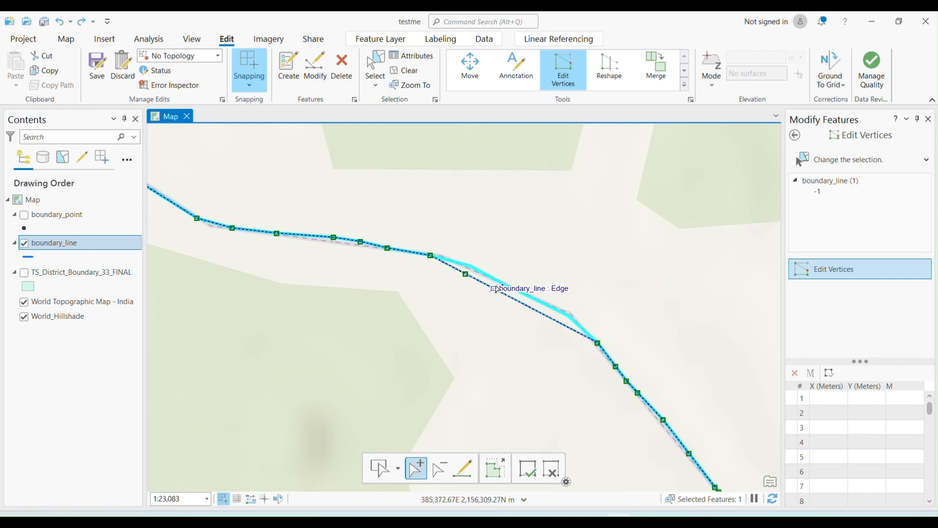
pyautogui.click(556, 321)
pyautogui.click(521, 303)
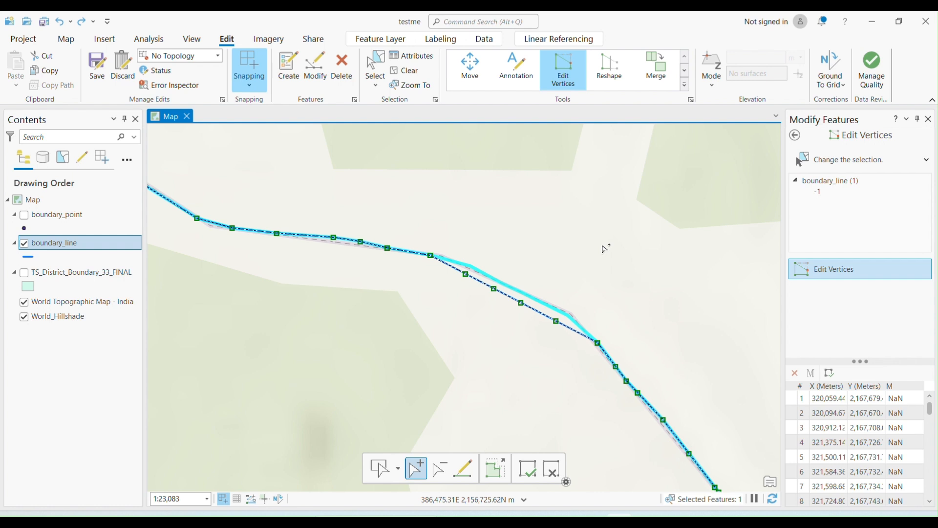
pyautogui.click(486, 373)
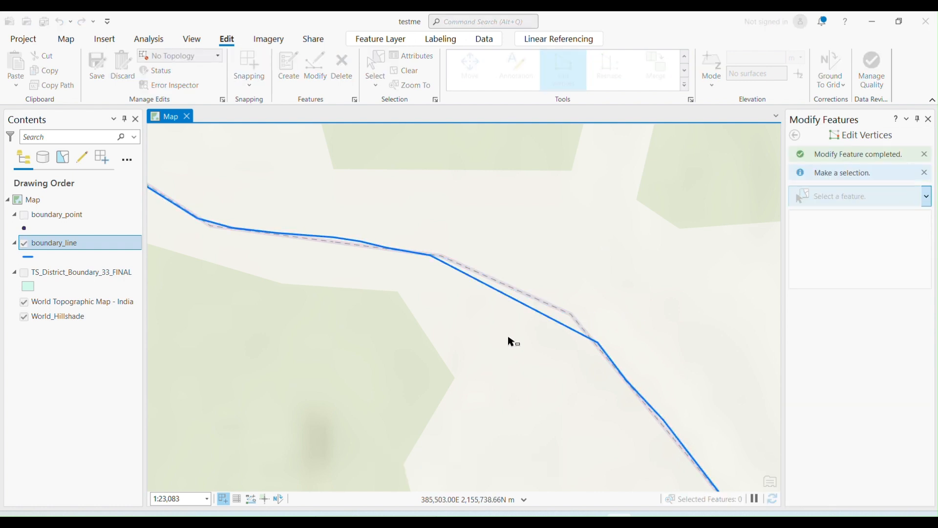
# Step: Reshape the straightened stretch of the selected boundary line to follow the basemap's dashed border, rejoining the line at its southeastern vertex
pyautogui.scroll(2, 518, 327)
pyautogui.scroll(2, 518, 327)
pyautogui.click(442, 239)
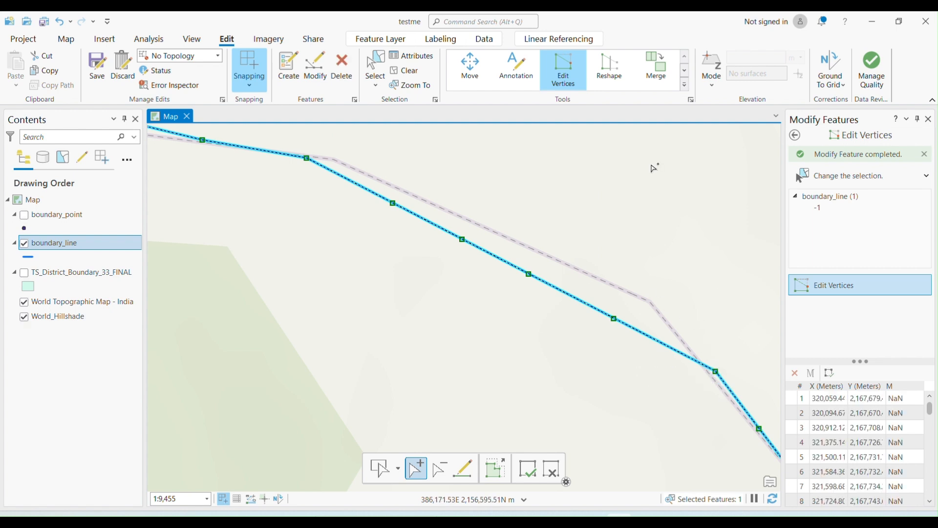
pyautogui.click(617, 68)
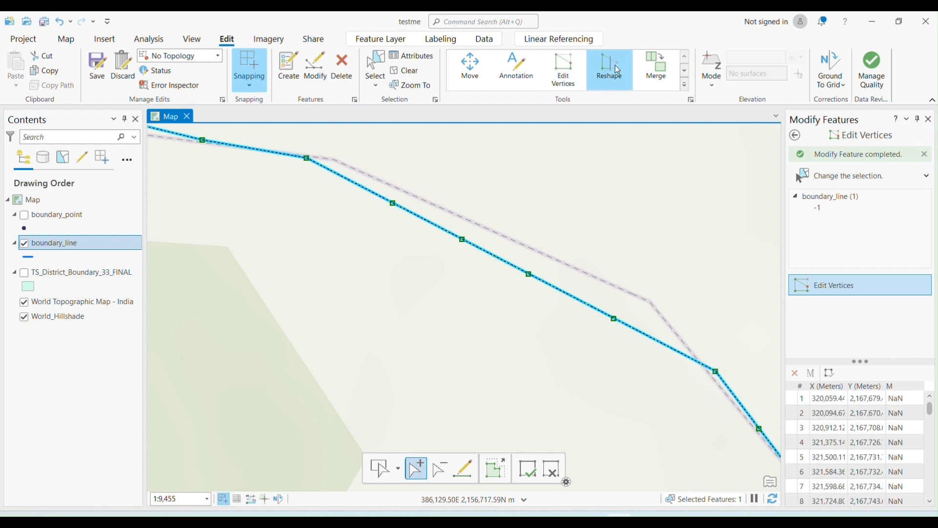
pyautogui.click(272, 170)
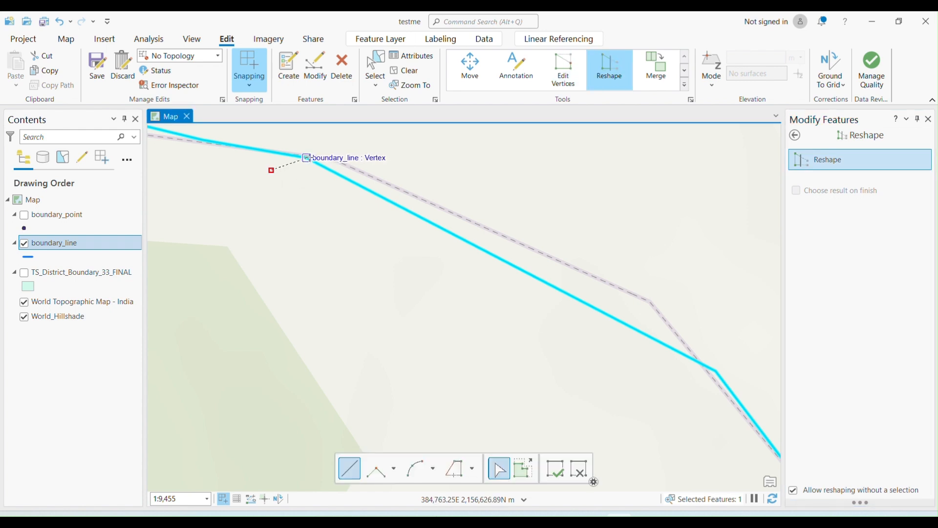
pyautogui.click(307, 157)
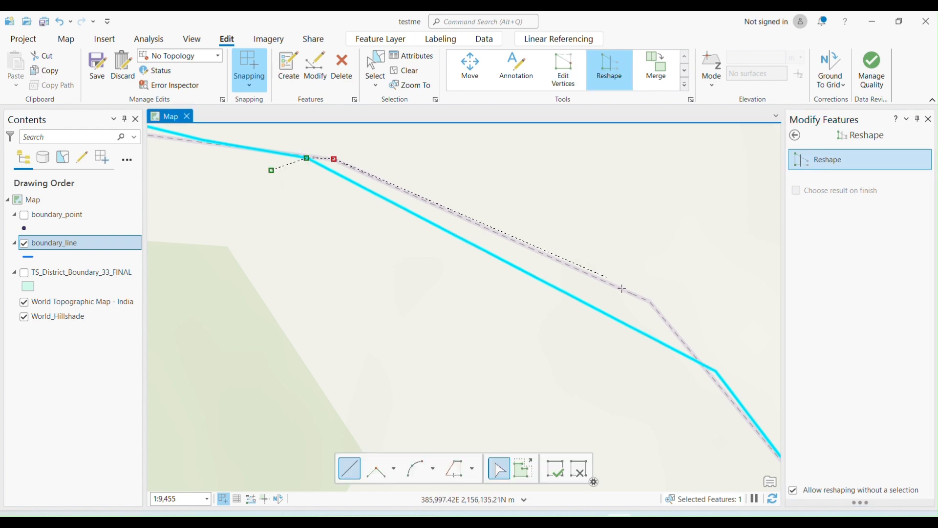
pyautogui.click(716, 371)
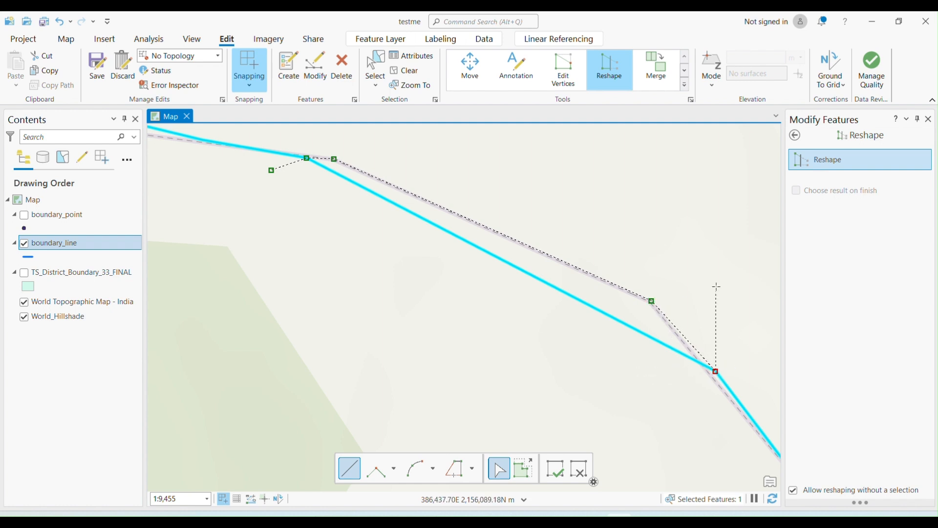
pyautogui.press('F2')
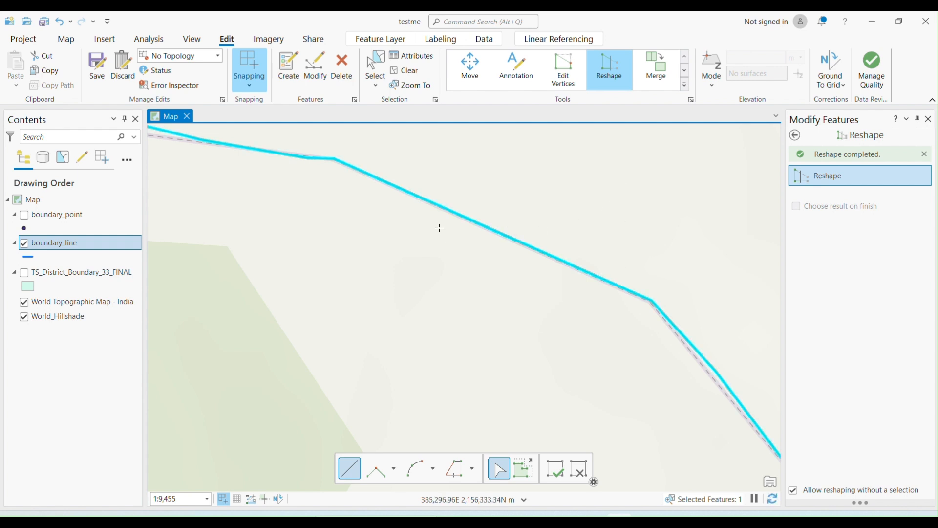
# Step: Reshape the middle of the boundary line with a V-shaped notch dipping south, and undo the reshape
pyautogui.click(458, 181)
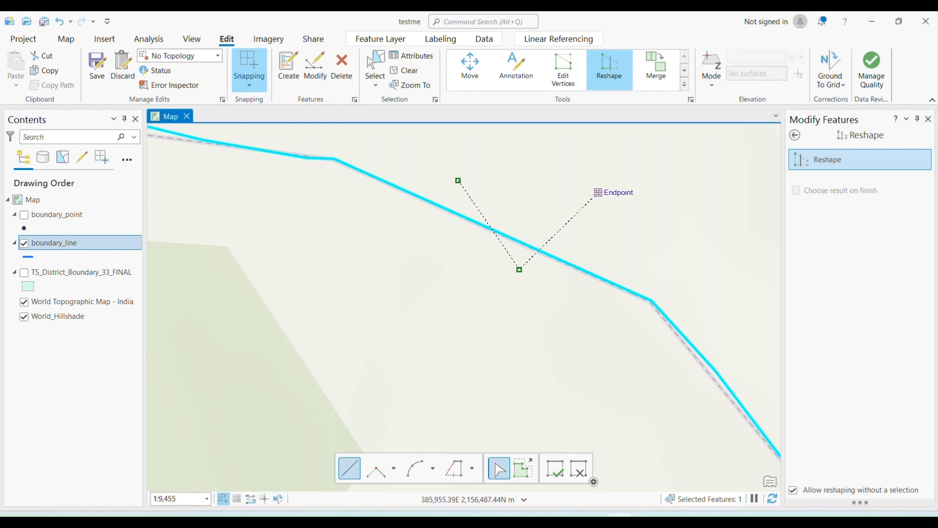
pyautogui.rightClick(594, 195)
pyautogui.click(647, 438)
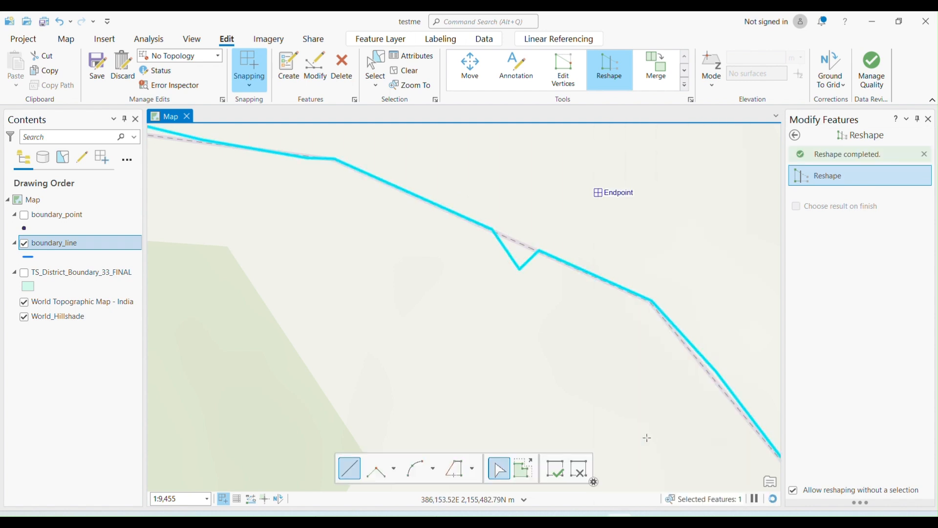
pyautogui.hotkey('ctrl', 'z')
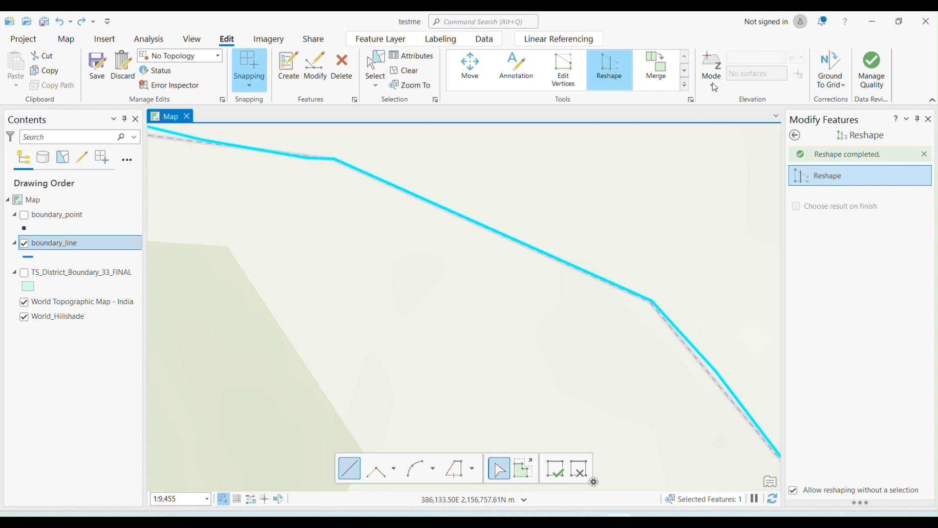
# Step: Replace the current selection with the two adjoining boundary lines that meet on the northern border, west of highway 930D
pyautogui.scroll(-3, 548, 256)
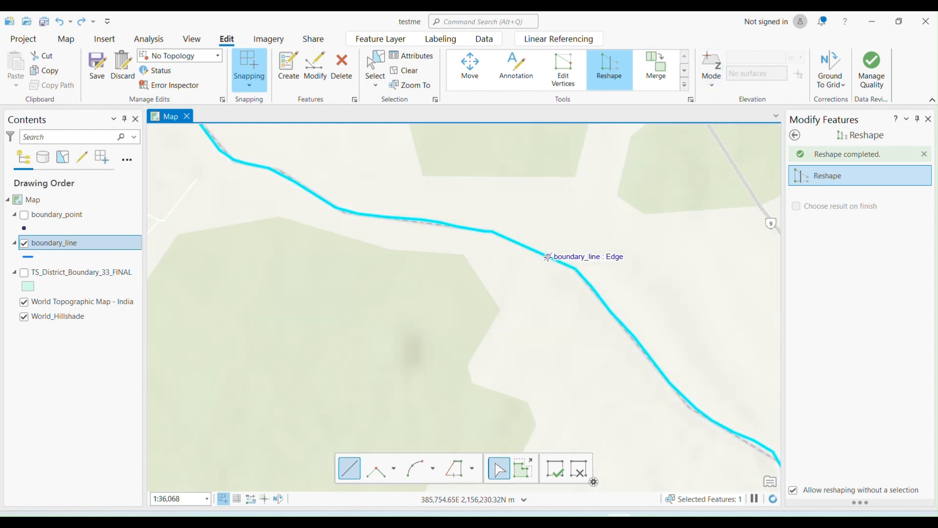
pyautogui.scroll(-3, 432, 262)
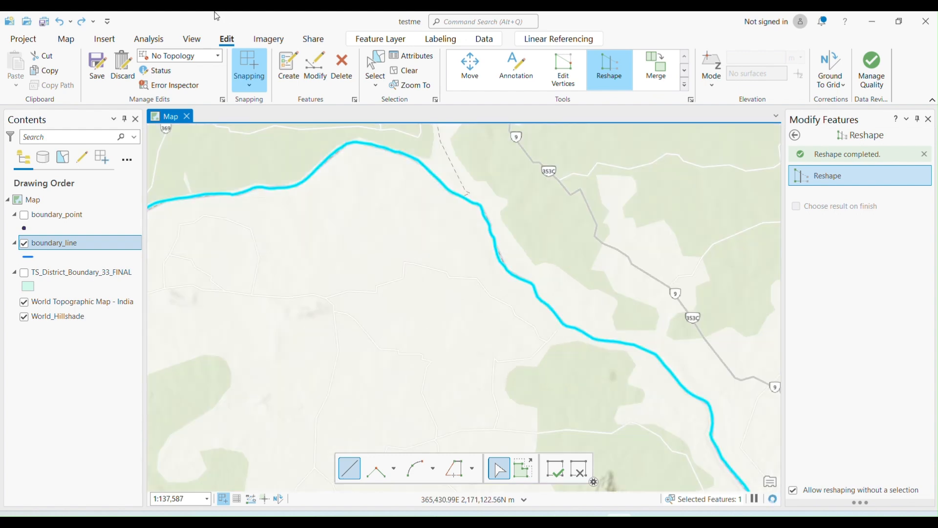
pyautogui.scroll(-4, 521, 304)
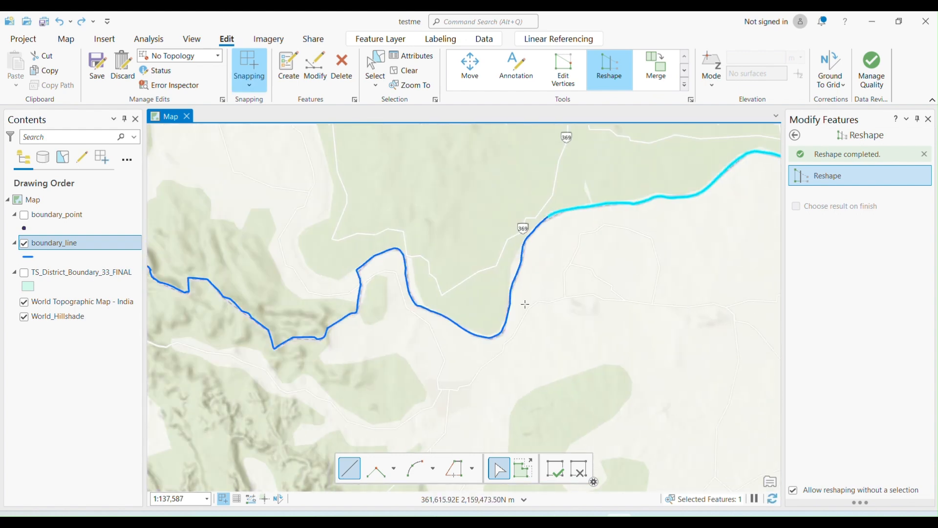
pyautogui.click(382, 67)
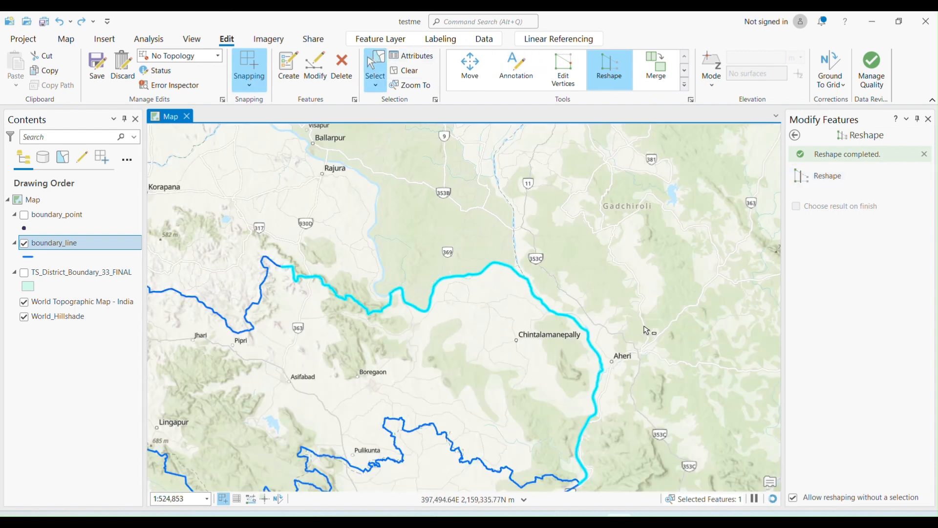
pyautogui.scroll(-3, 672, 145)
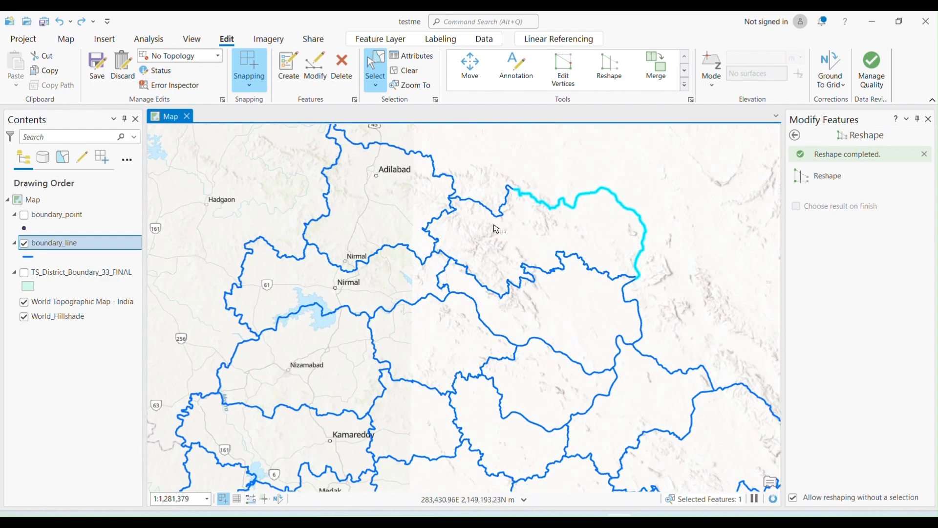
pyautogui.click(503, 229)
pyautogui.scroll(3, 418, 275)
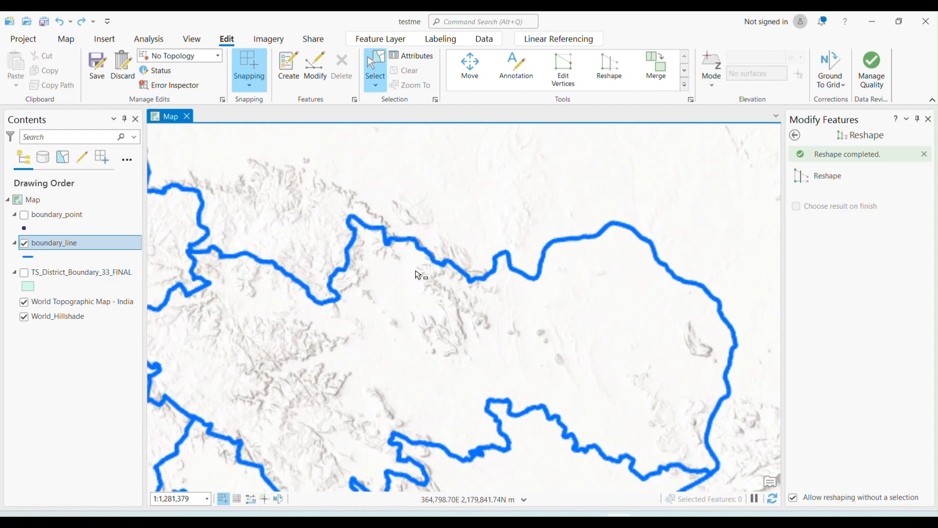
pyautogui.click(476, 205)
pyautogui.scroll(3, 488, 359)
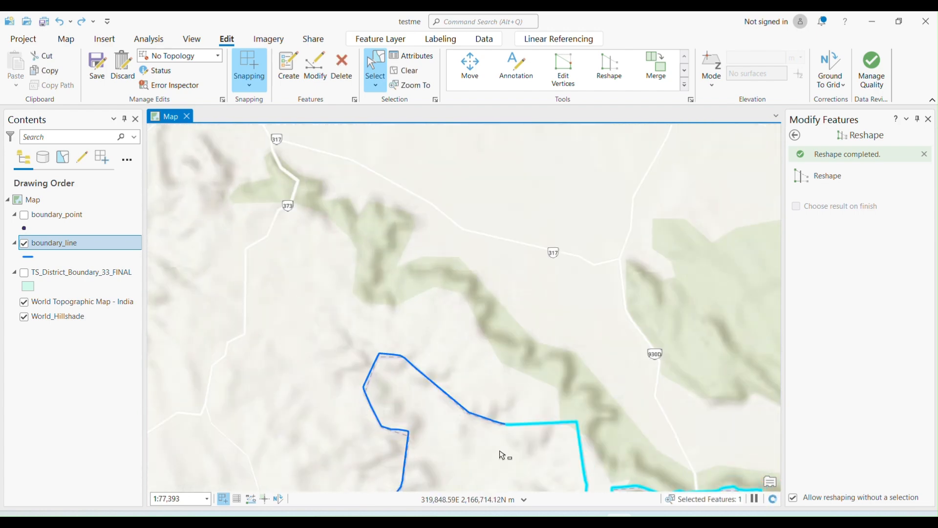
pyautogui.click(489, 404)
pyautogui.moveTo(521, 407); pyautogui.dragTo(494, 472)
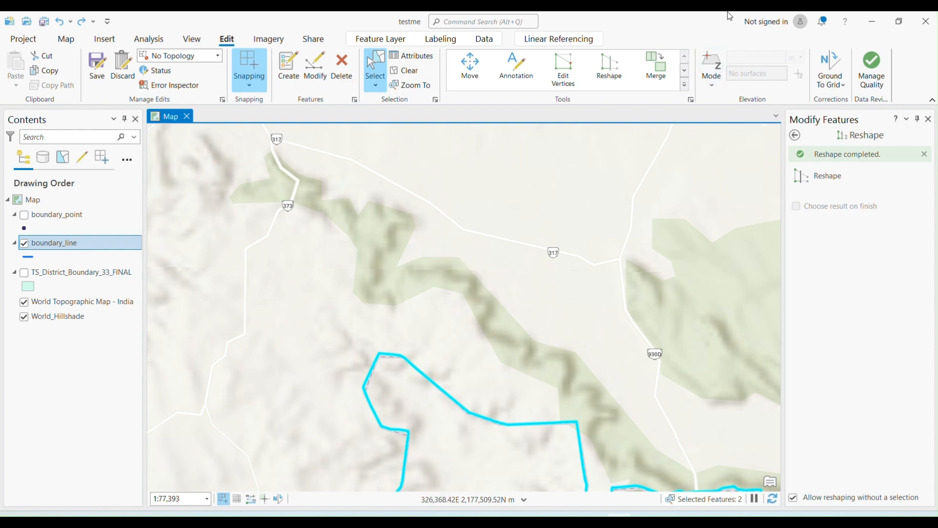
# Step: Merge the two selected boundary_line features into an existing feature, preserving the second listed line
pyautogui.click(664, 72)
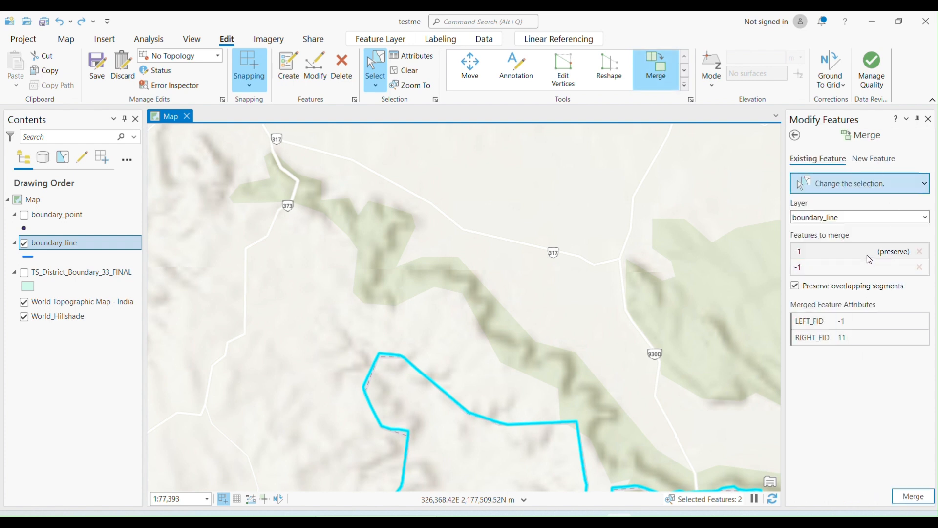
pyautogui.click(852, 254)
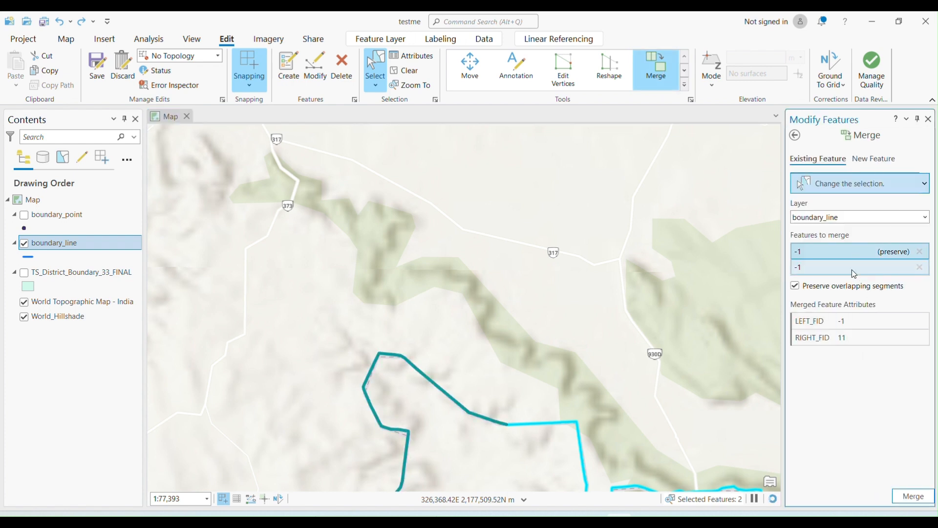
pyautogui.click(854, 272)
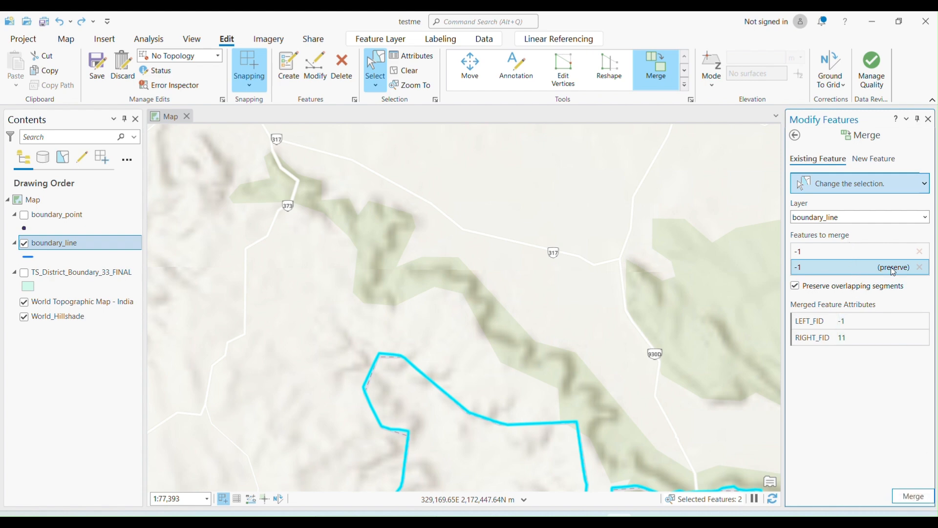
pyautogui.click(864, 254)
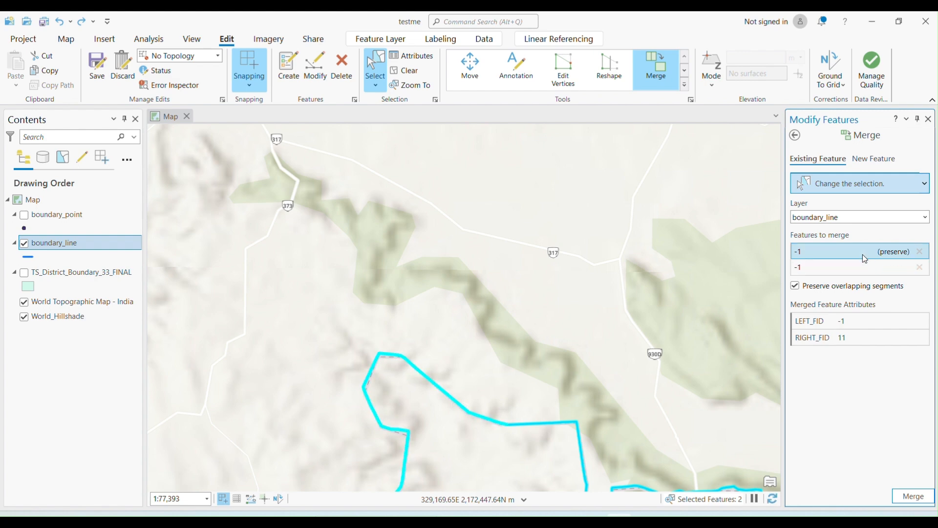
pyautogui.click(876, 268)
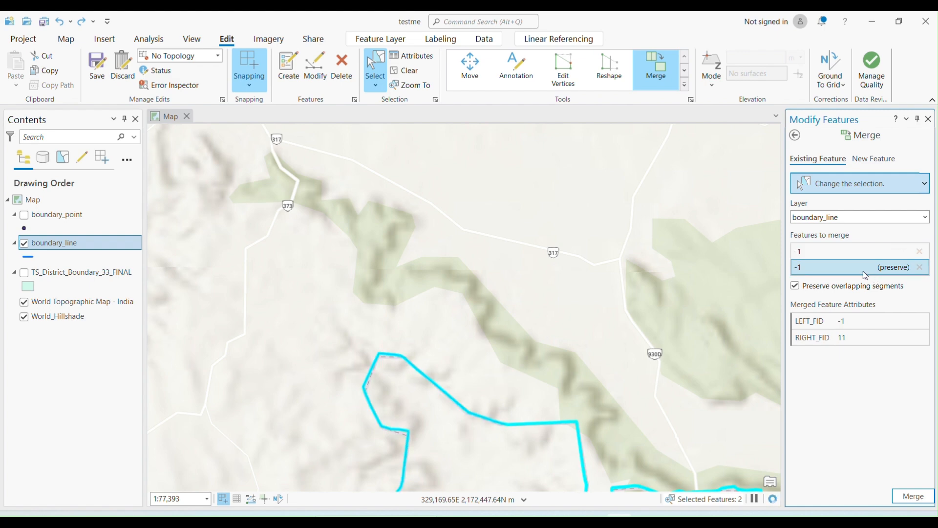
pyautogui.click(921, 498)
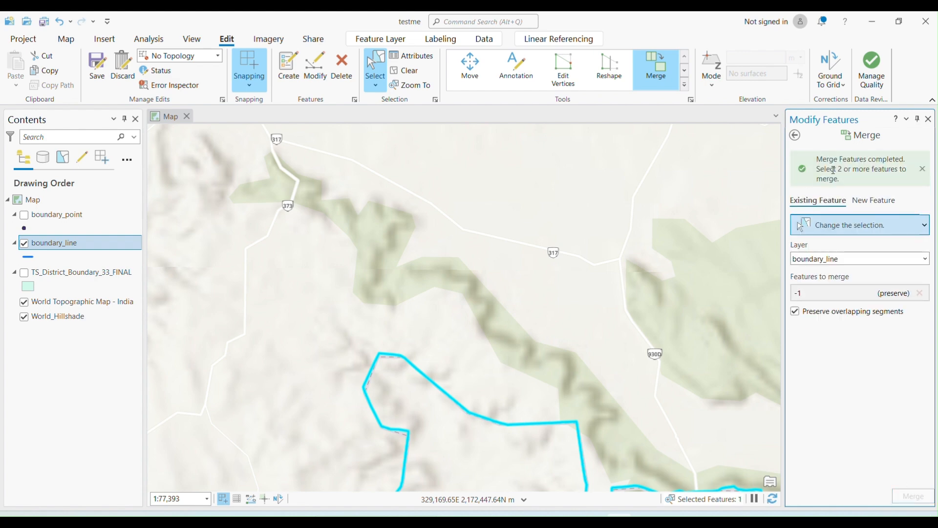
# Step: Reselect the merged boundary line to check that it highlights as one feature along its full extent, and deselect it
pyautogui.moveTo(833, 169); pyautogui.dragTo(889, 199)
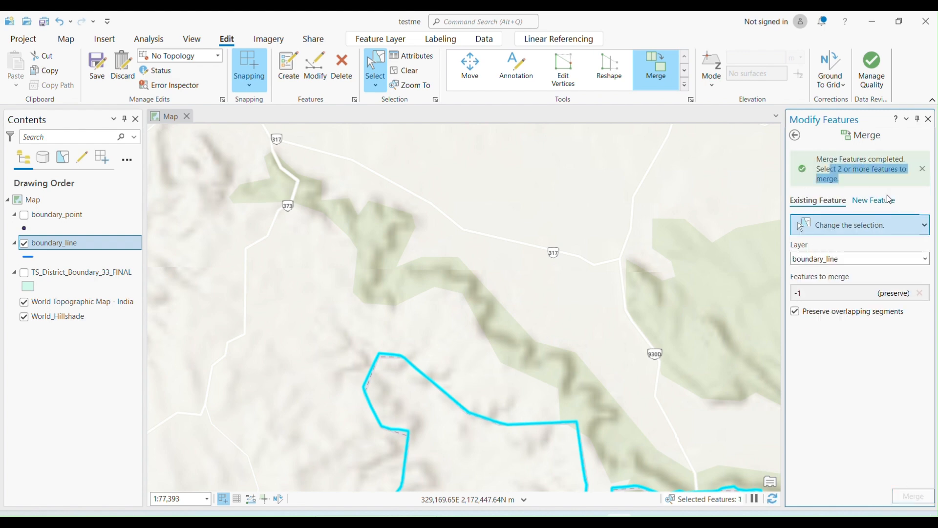
pyautogui.click(873, 173)
pyautogui.click(494, 471)
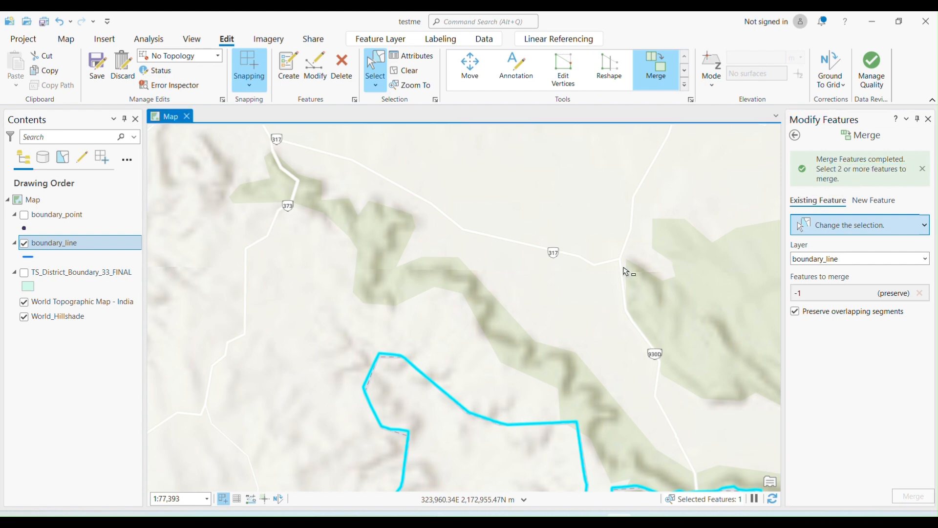
pyautogui.click(579, 432)
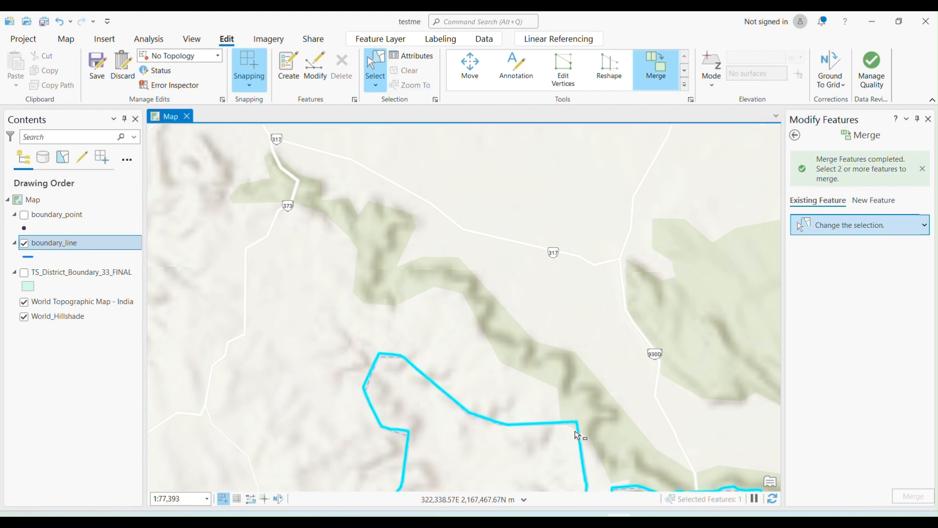
pyautogui.scroll(-3, 532, 317)
pyautogui.scroll(-3, 531, 317)
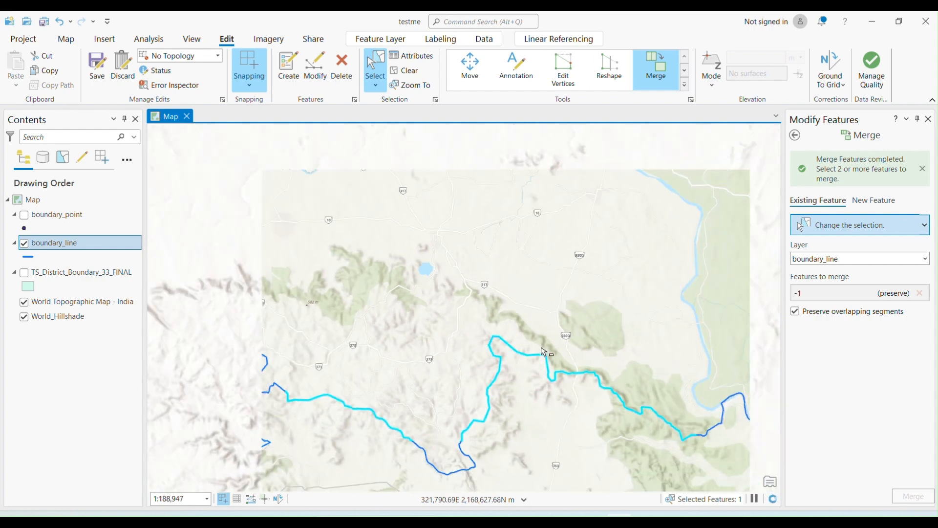
pyautogui.click(630, 313)
pyautogui.moveTo(630, 312); pyautogui.dragTo(870, 17)
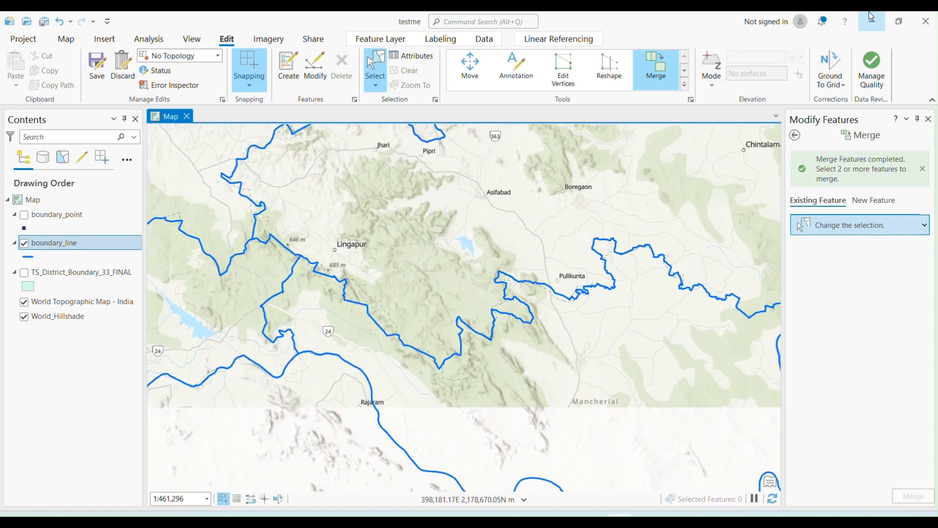
# Step: Move the boundary line east of Pulikunta northward, away from the dashed border on the basemap
pyautogui.click(685, 84)
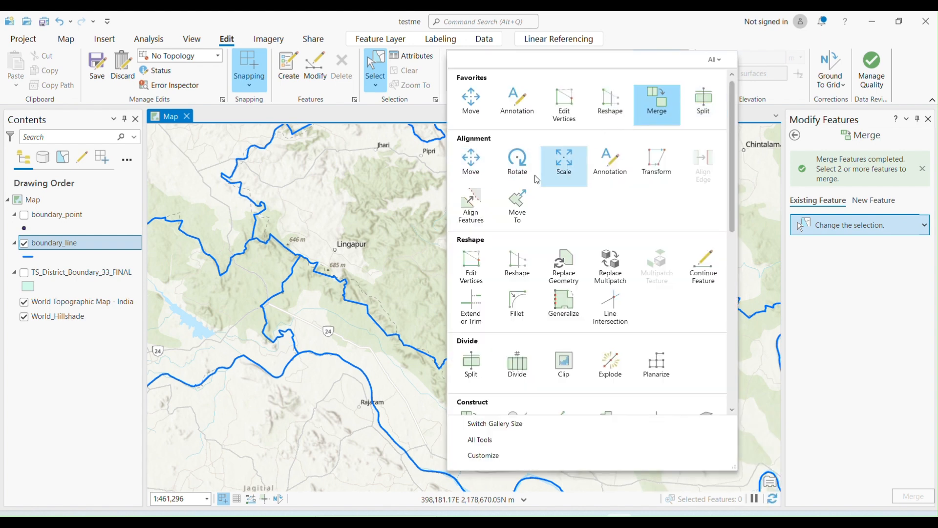
pyautogui.click(471, 161)
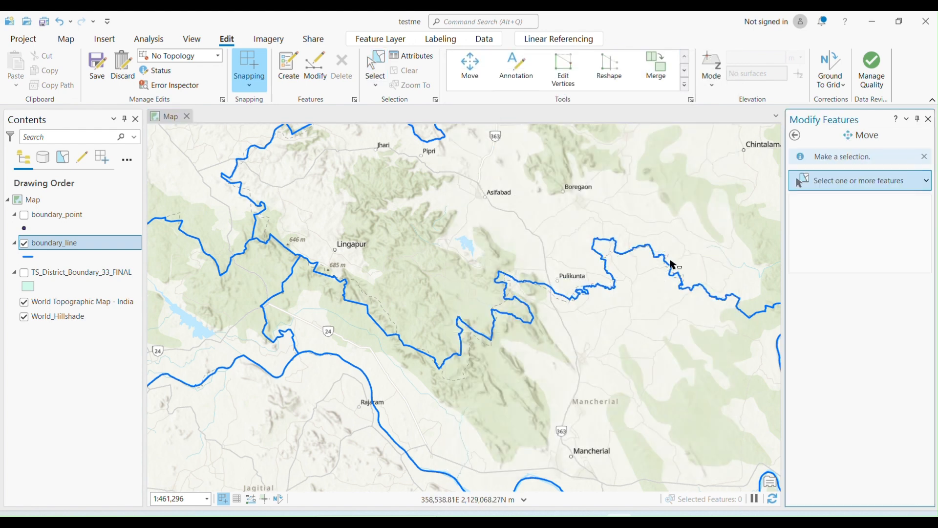
pyautogui.click(703, 279)
pyautogui.moveTo(709, 279); pyautogui.dragTo(697, 215)
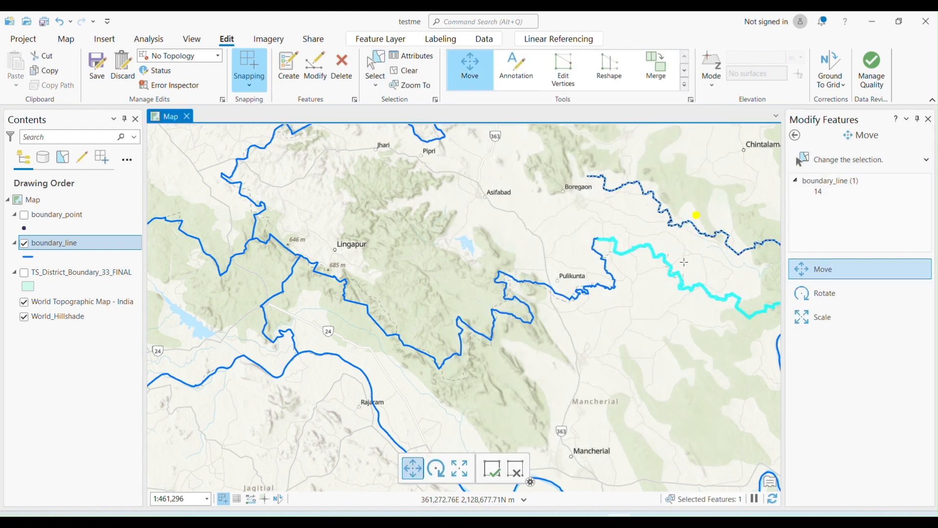
# Step: Rotate the moved boundary line slightly clockwise about its centre so it slopes more steeply southeast, and finish the edit
pyautogui.click(684, 85)
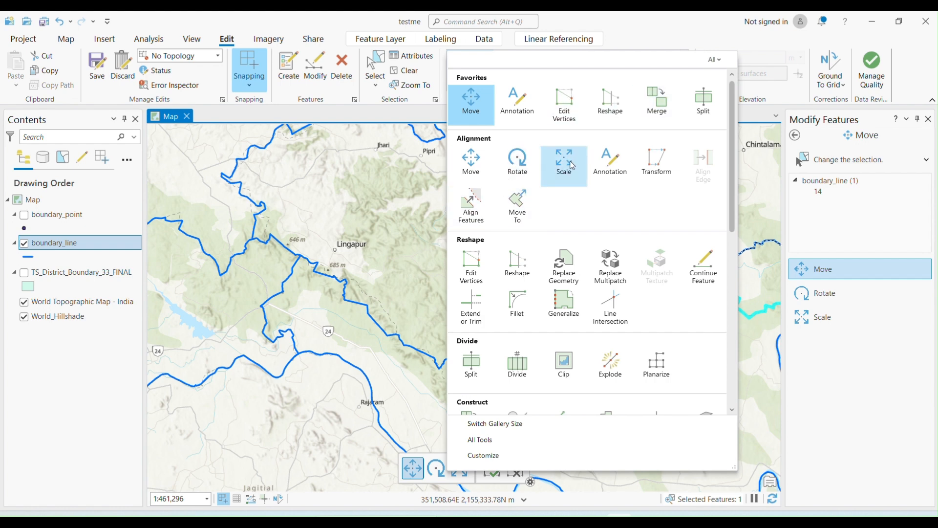
pyautogui.press('Escape')
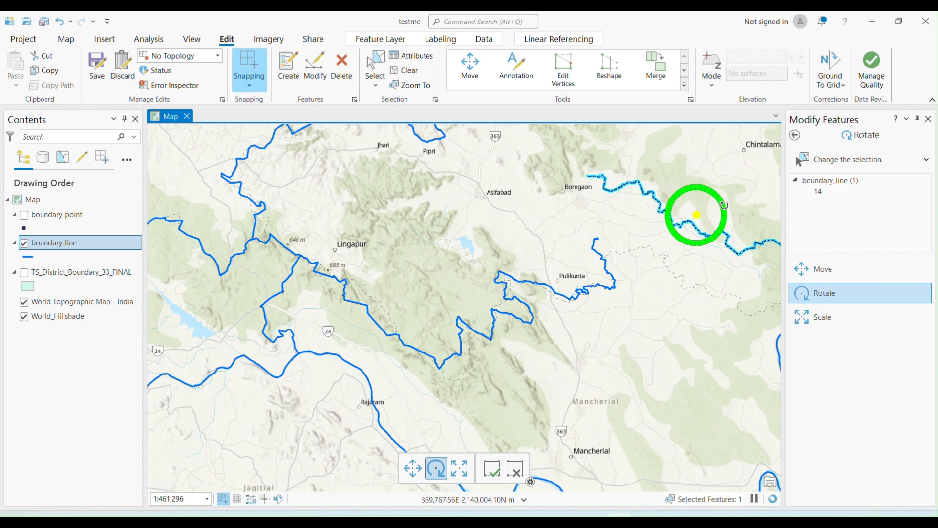
pyautogui.moveTo(728, 216)
pyautogui.mouseDown()
pyautogui.moveTo(752, 235)
pyautogui.moveTo(688, 327)
pyautogui.moveTo(655, 274)
pyautogui.moveTo(650, 245)
pyautogui.moveTo(648, 218)
pyautogui.moveTo(670, 156)
pyautogui.moveTo(728, 176)
pyautogui.moveTo(748, 243)
pyautogui.moveTo(656, 283)
pyautogui.moveTo(653, 271)
pyautogui.moveTo(699, 261)
pyautogui.moveTo(436, 408)
pyautogui.mouseUp()
pyautogui.press('F2')
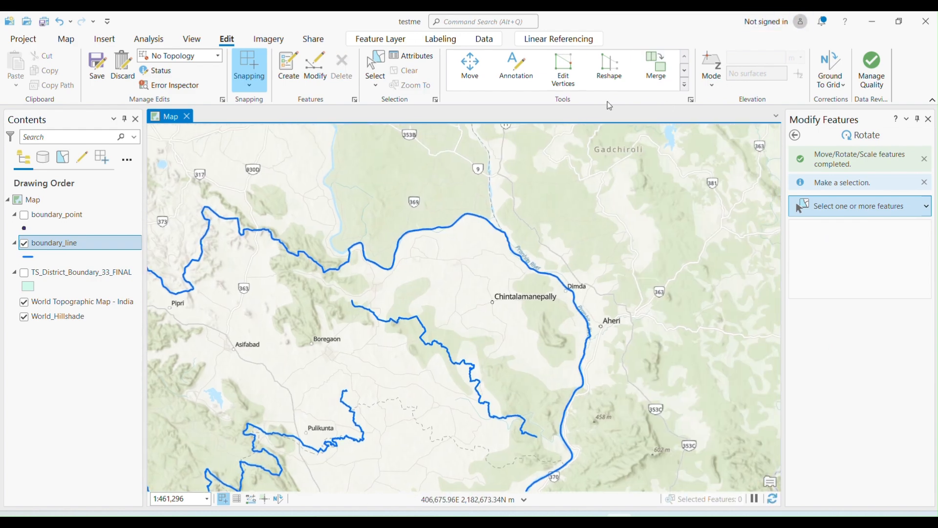
# Step: Scale the rotated boundary line down about its centre to about one third of its size, and finish the edit
pyautogui.moveTo(436, 381); pyautogui.dragTo(434, 375)
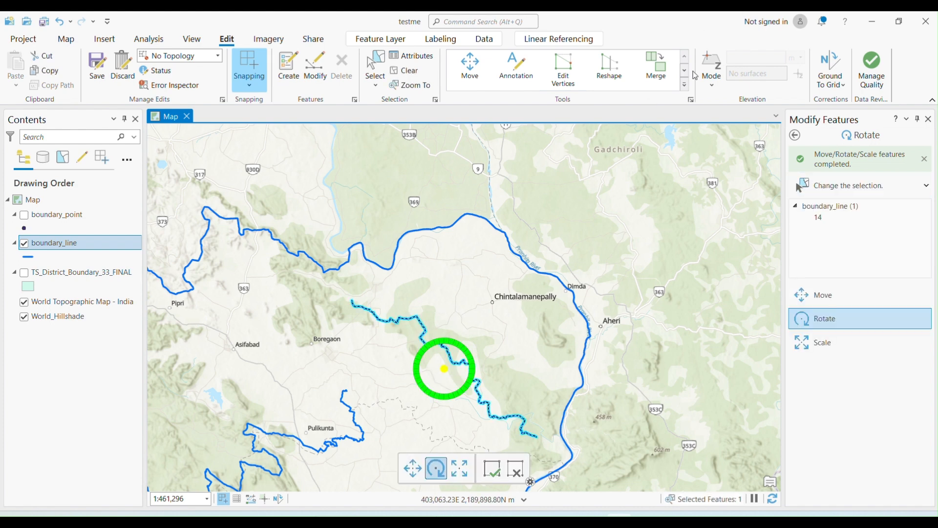
pyautogui.click(685, 86)
pyautogui.click(565, 162)
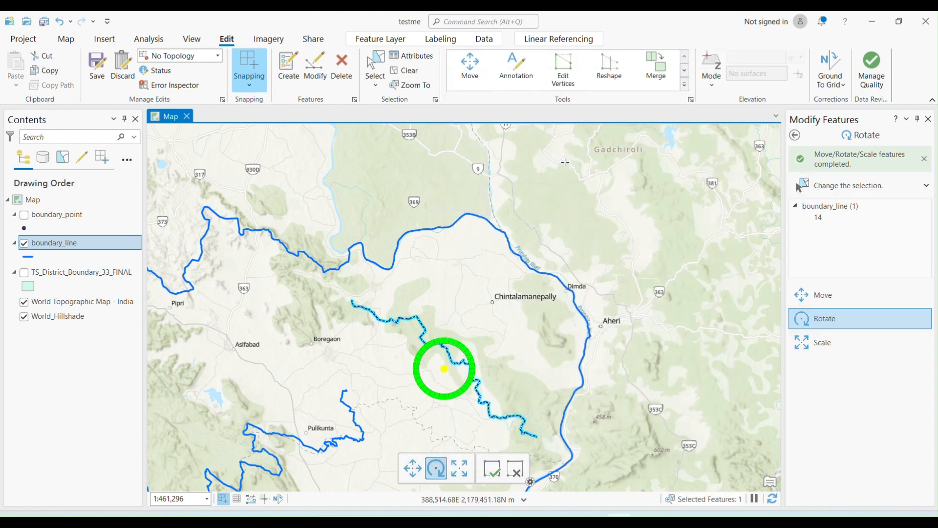
pyautogui.press('s')
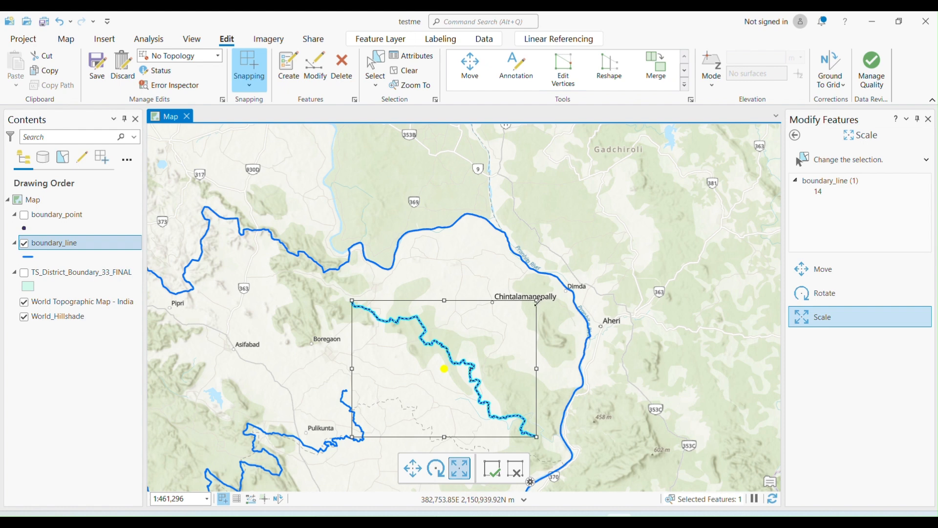
pyautogui.moveTo(536, 300); pyautogui.dragTo(491, 337)
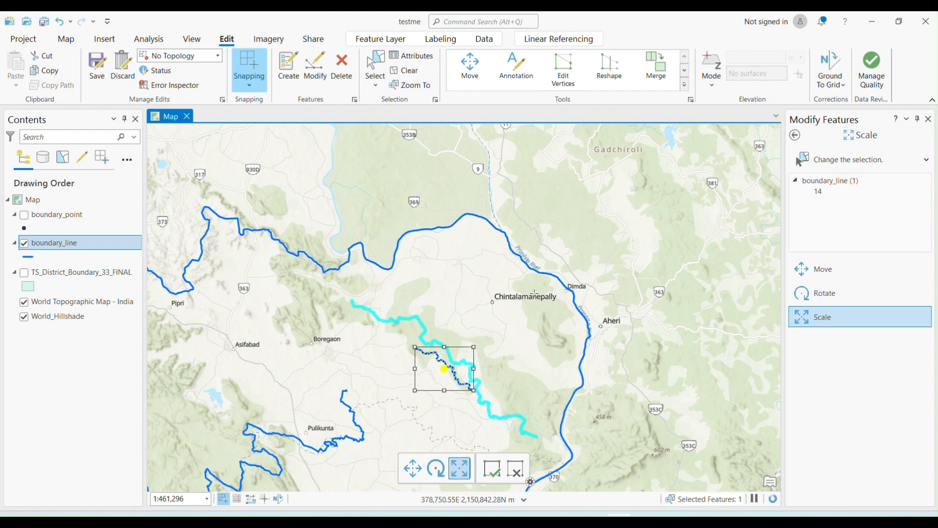
pyautogui.press('F2')
# Step: Turn on the boundary_point layer and clear the selection of the boundary line around Pulikunta
pyautogui.click(657, 185)
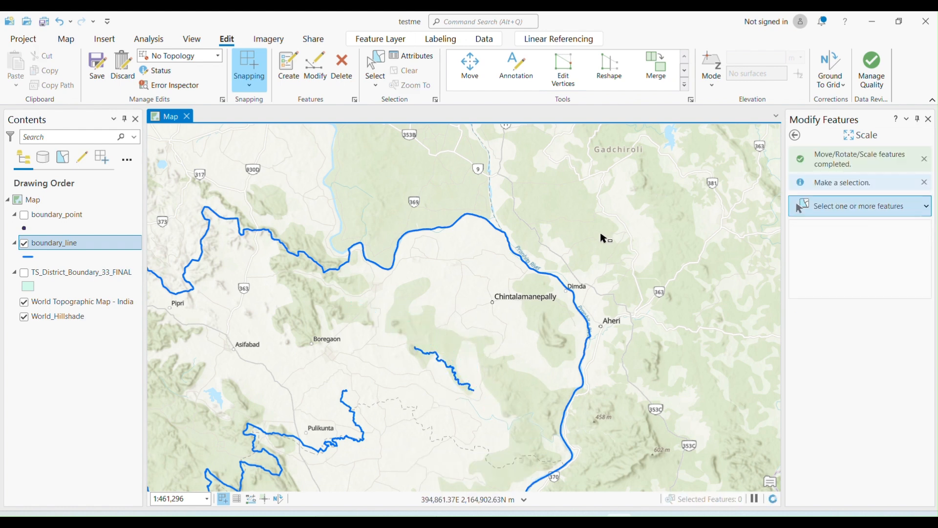
pyautogui.click(685, 85)
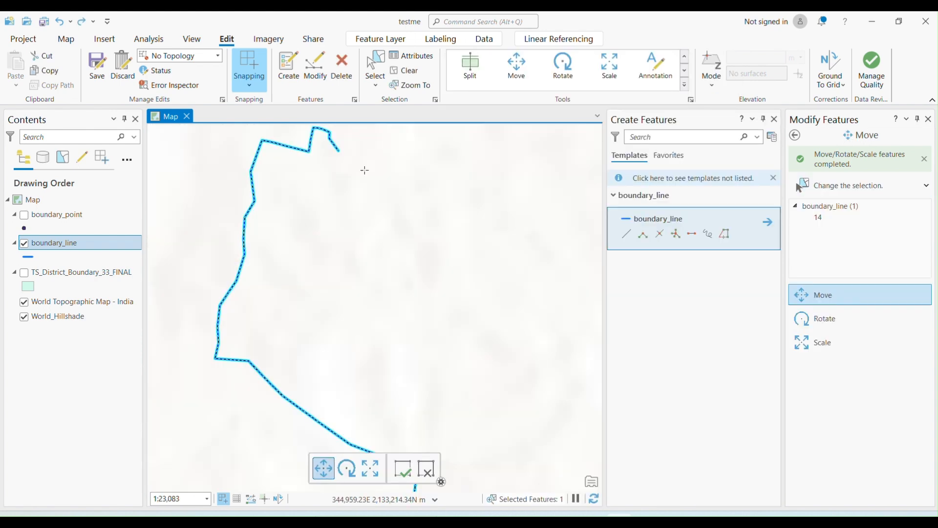
pyautogui.click(24, 215)
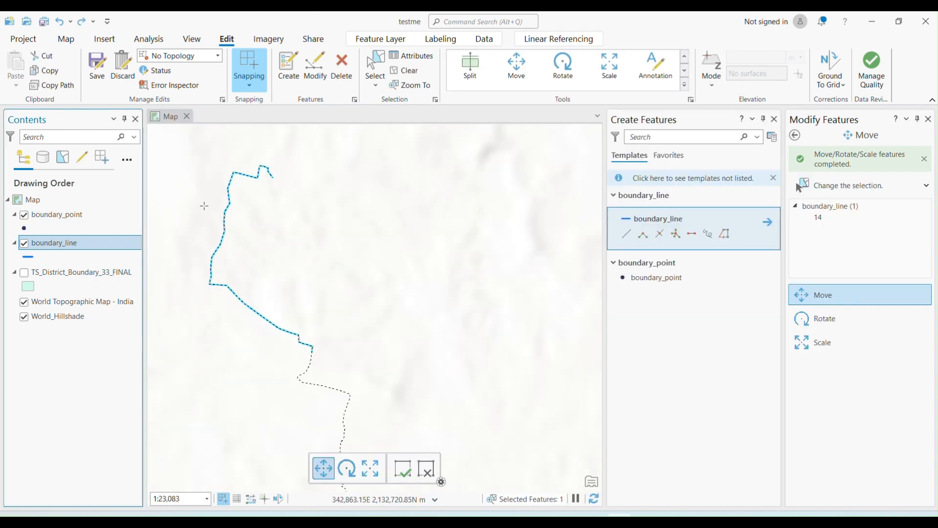
pyautogui.scroll(-5, 304, 240)
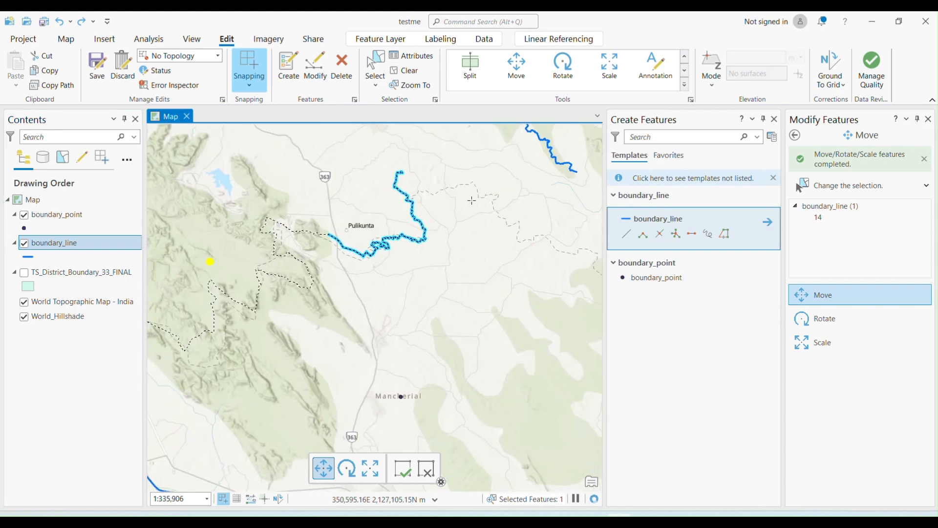
pyautogui.scroll(2, 435, 352)
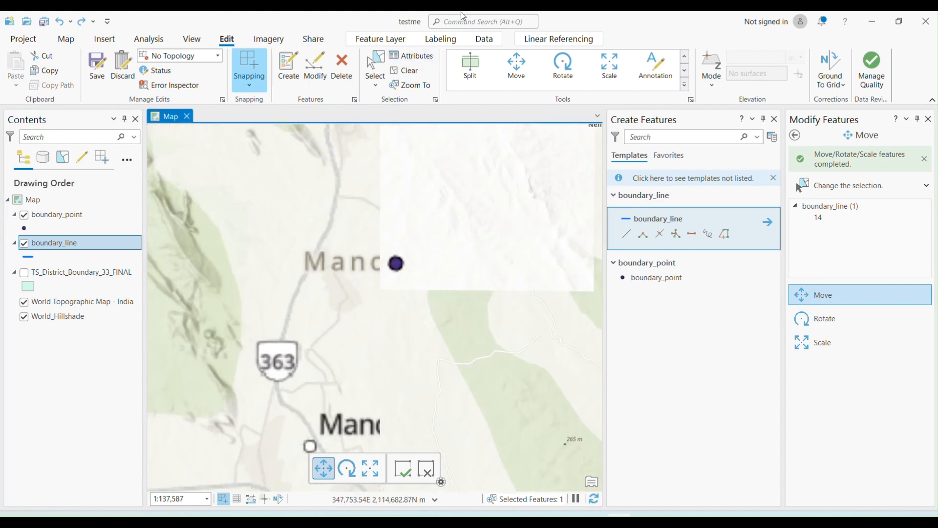
pyautogui.click(416, 73)
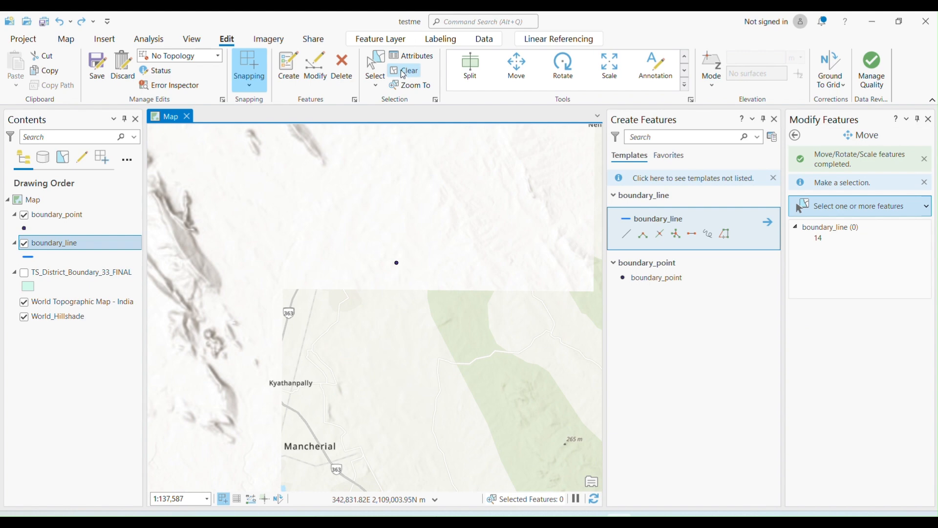
# Step: Change the boundary_point layer's symbol to the red Circle 3 from the ArcGIS 2D symbol gallery
pyautogui.click(24, 228)
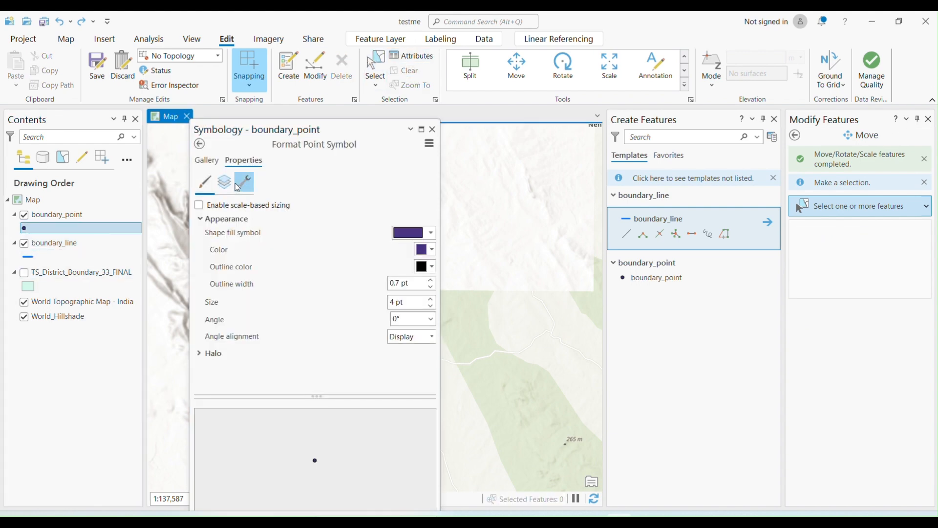
pyautogui.click(217, 161)
pyautogui.click(359, 253)
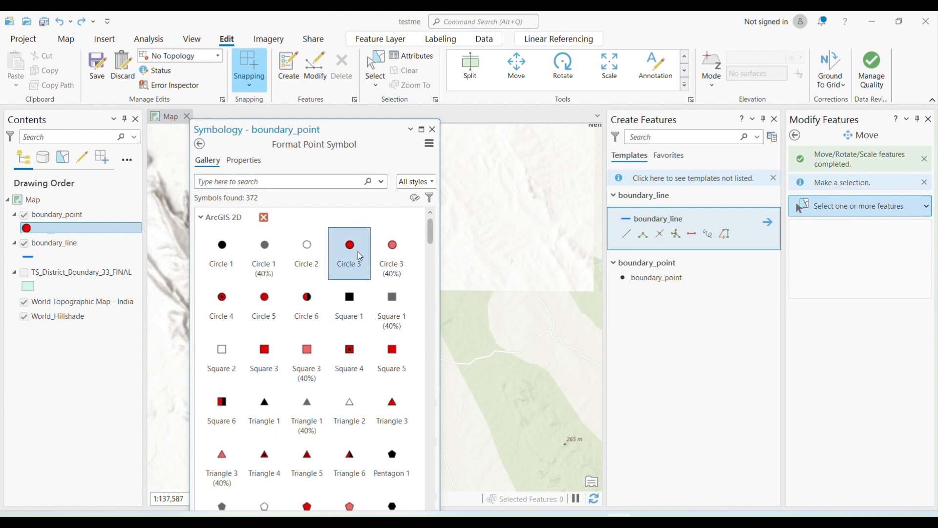
pyautogui.click(431, 132)
pyautogui.scroll(-3, 390, 289)
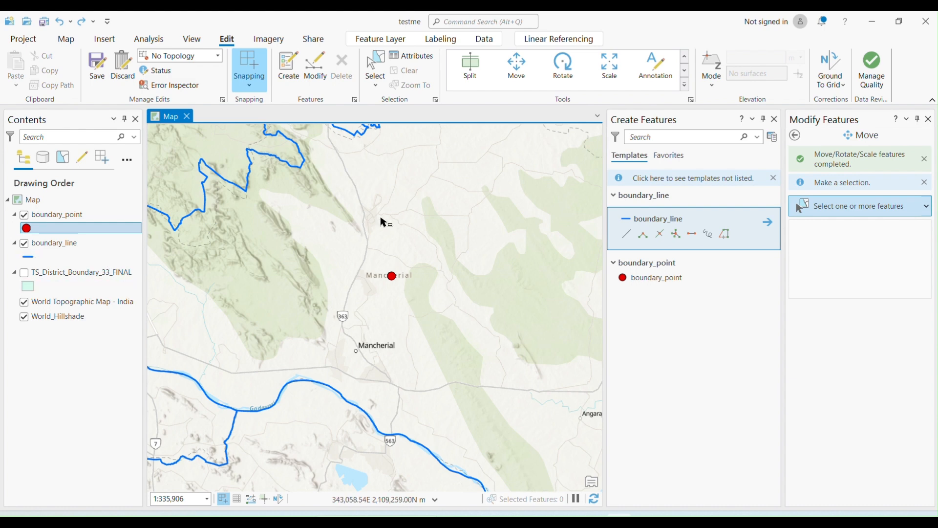
# Step: Move the boundary point at the Mancherial label east-northeast into the green area on the basemap, and finish the edit
pyautogui.click(391, 276)
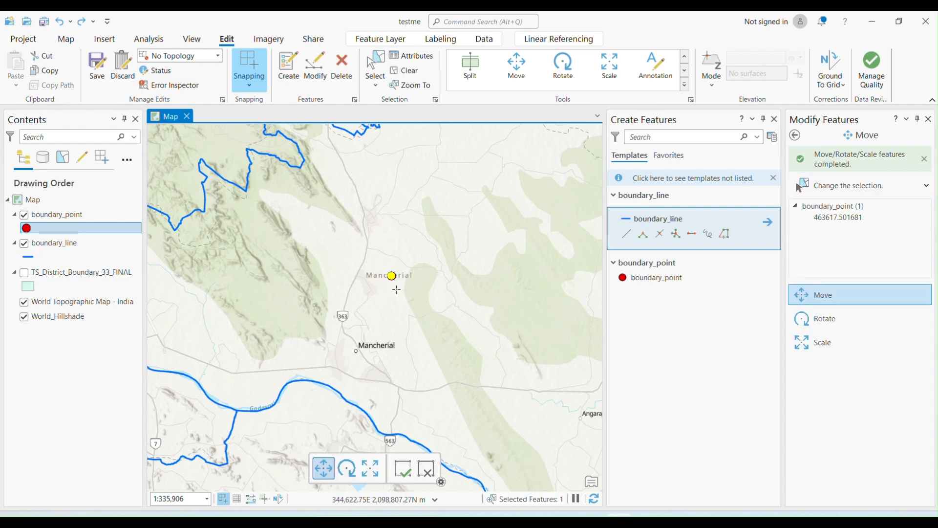
pyautogui.click(396, 290)
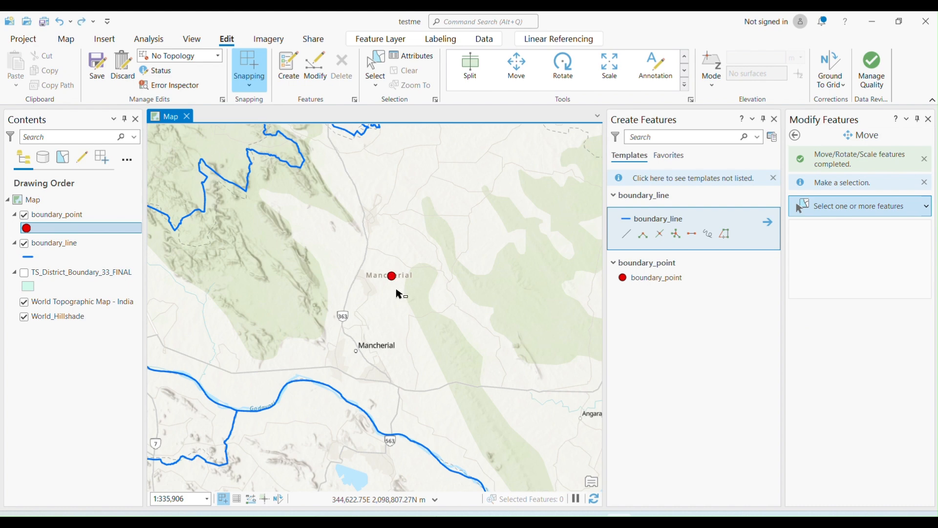
pyautogui.click(392, 276)
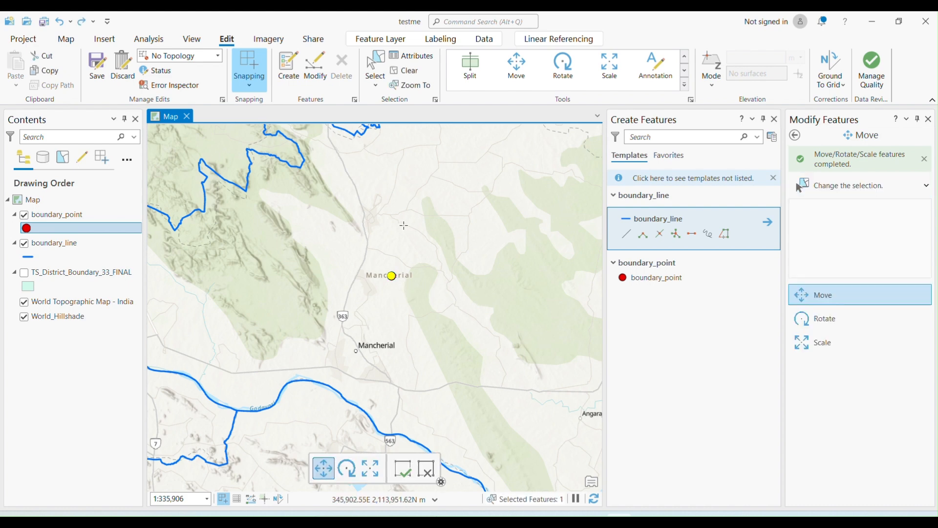
pyautogui.moveTo(398, 272); pyautogui.dragTo(507, 243)
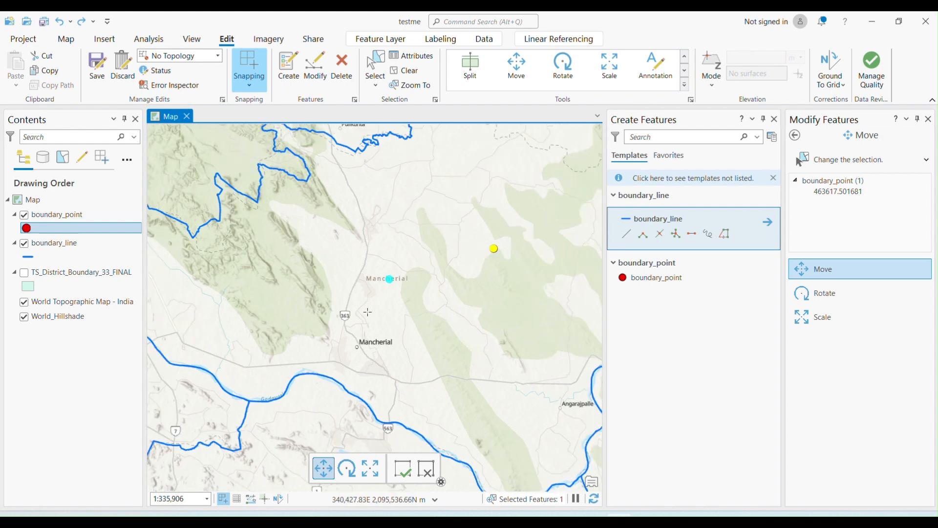
pyautogui.scroll(-2, 371, 313)
pyautogui.press('F2')
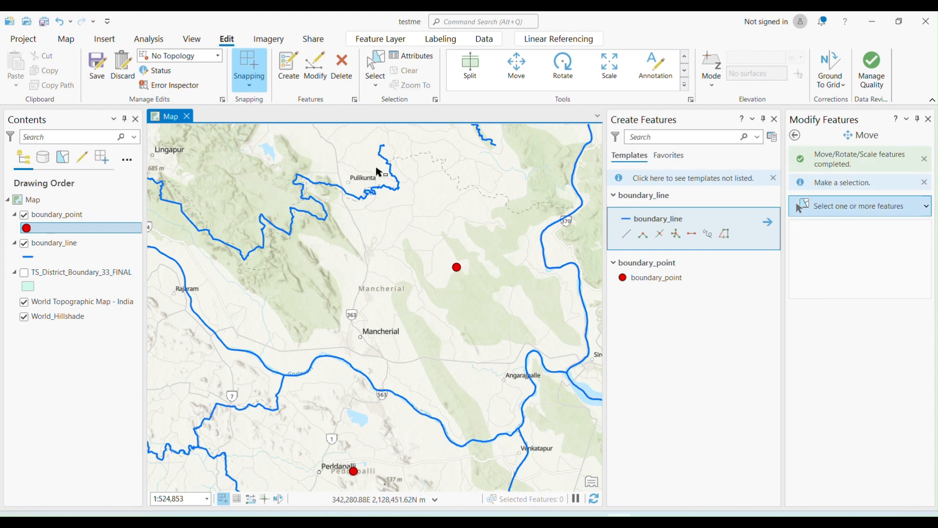